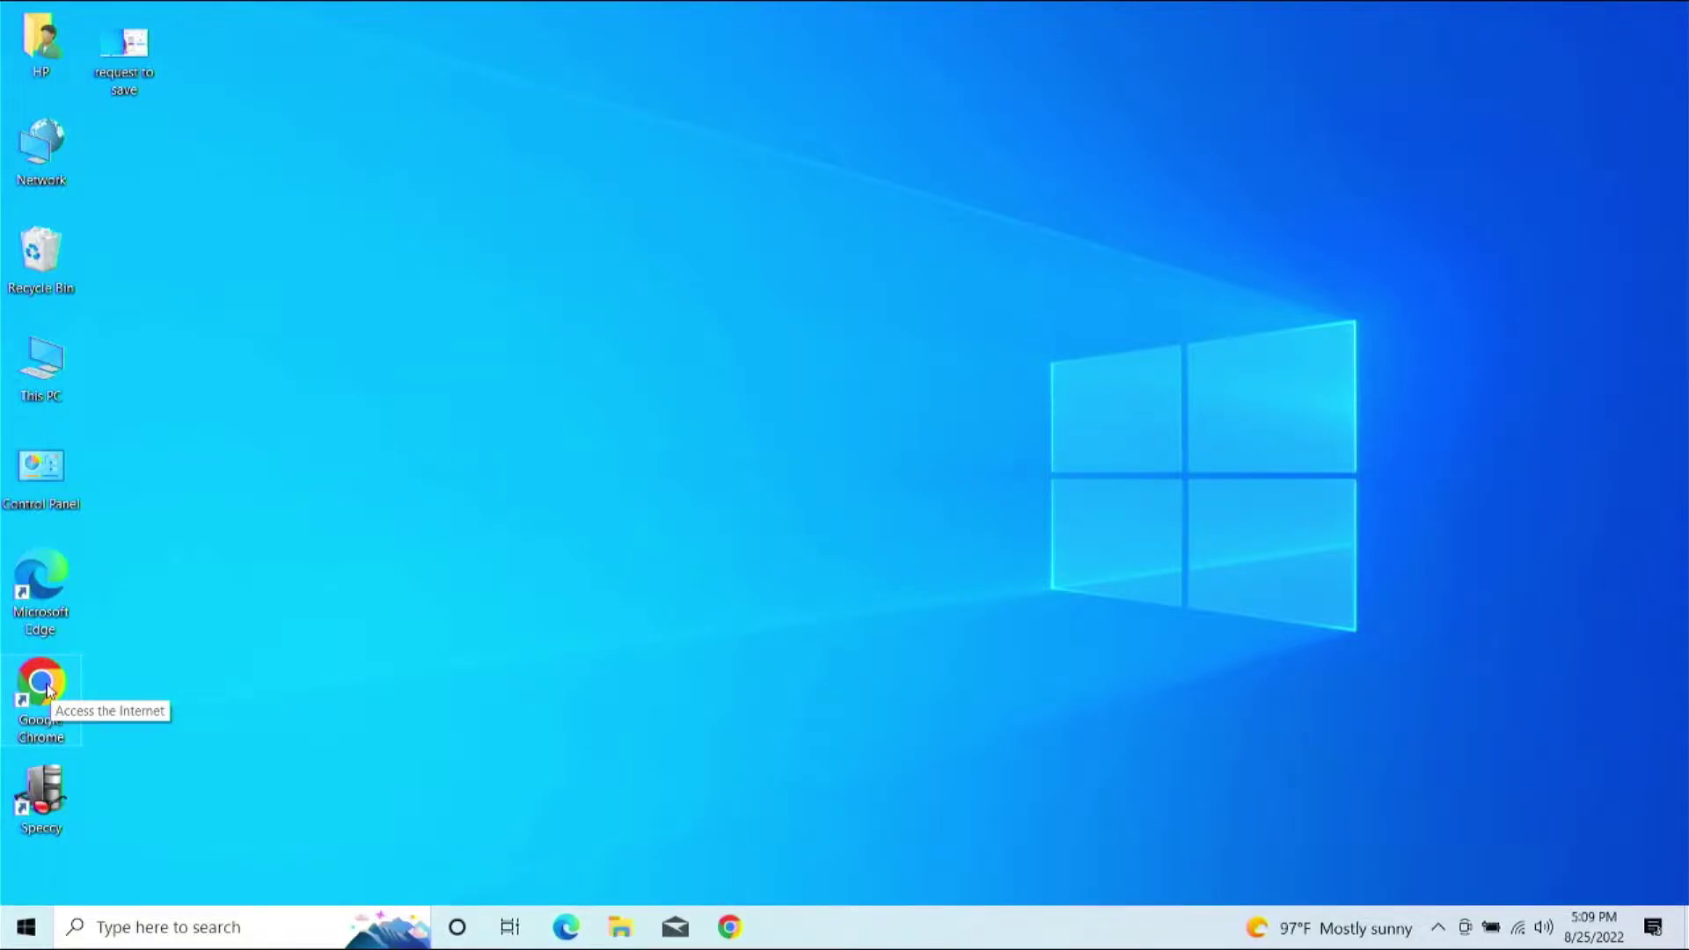
# - Launch Google Chrome and go to yahoo.com
pyautogui.doubleClick(46, 689)
pyautogui.click(609, 62)
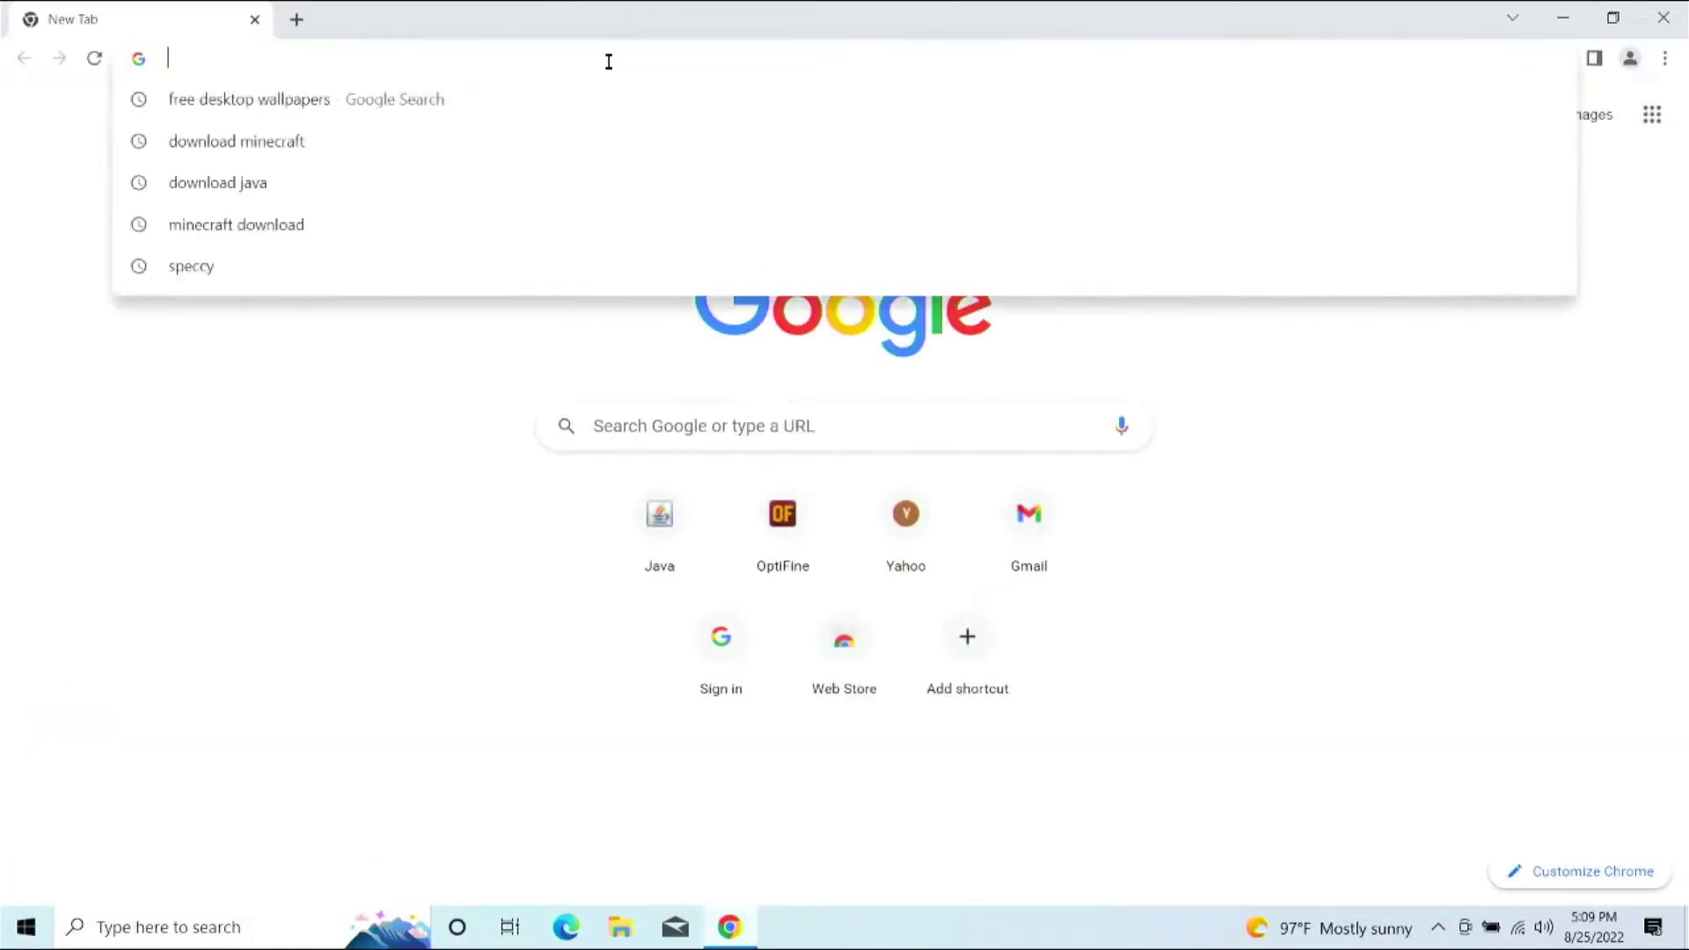
pyautogui.write('yahoo.c')
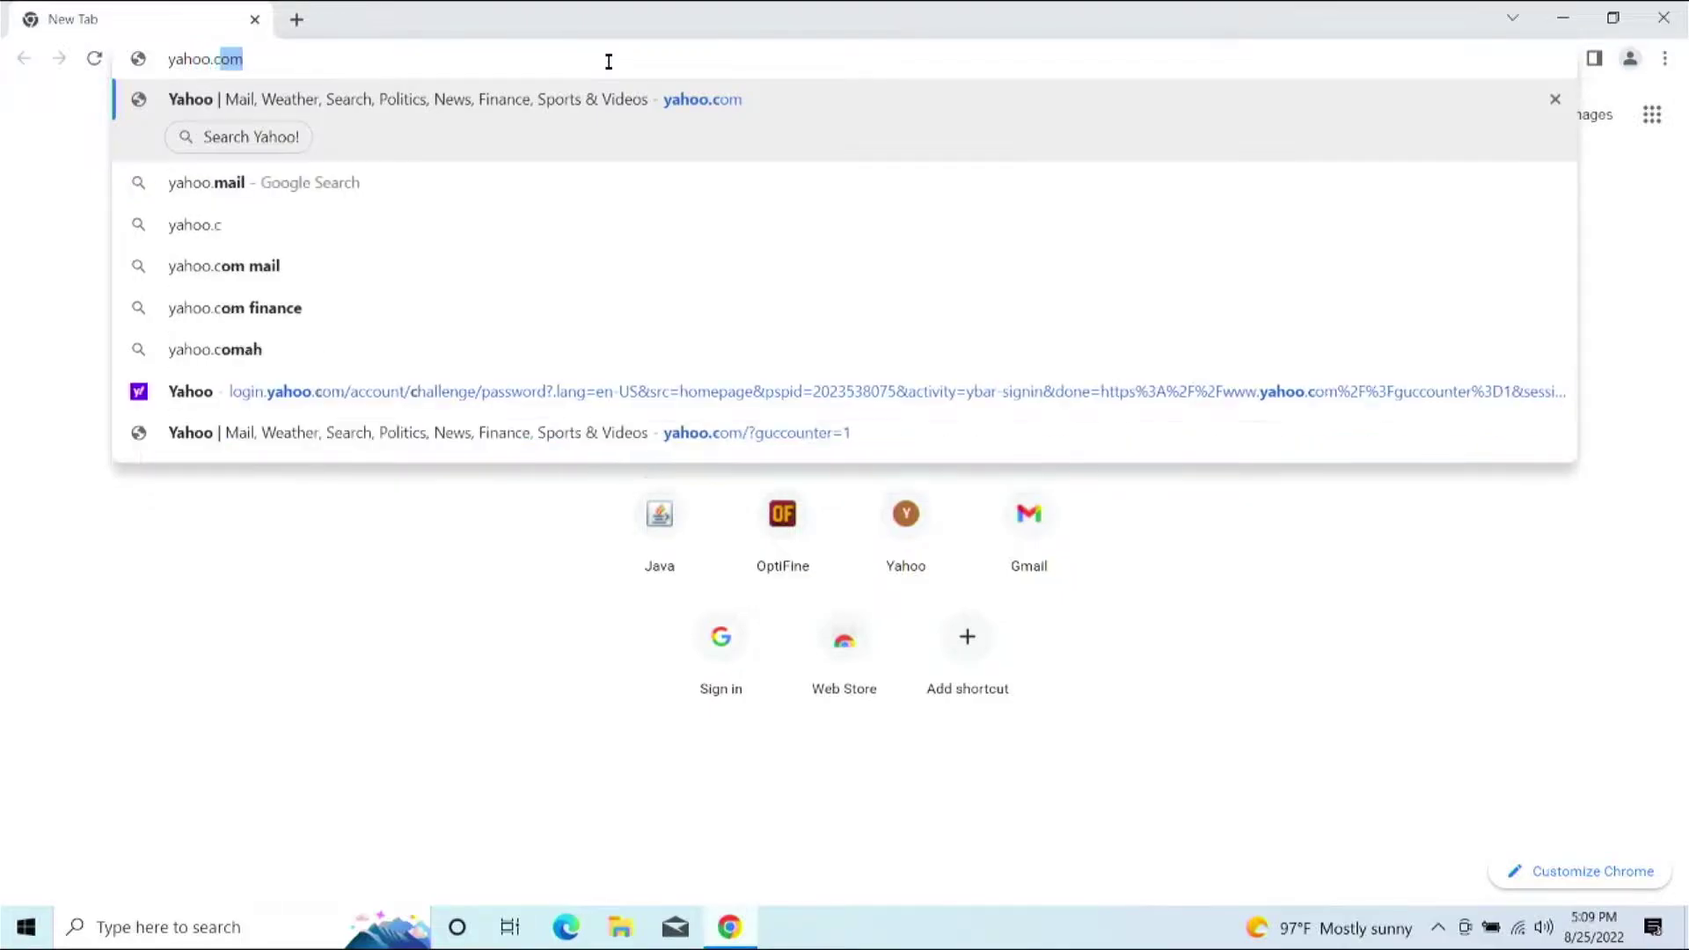
pyautogui.press('Return')
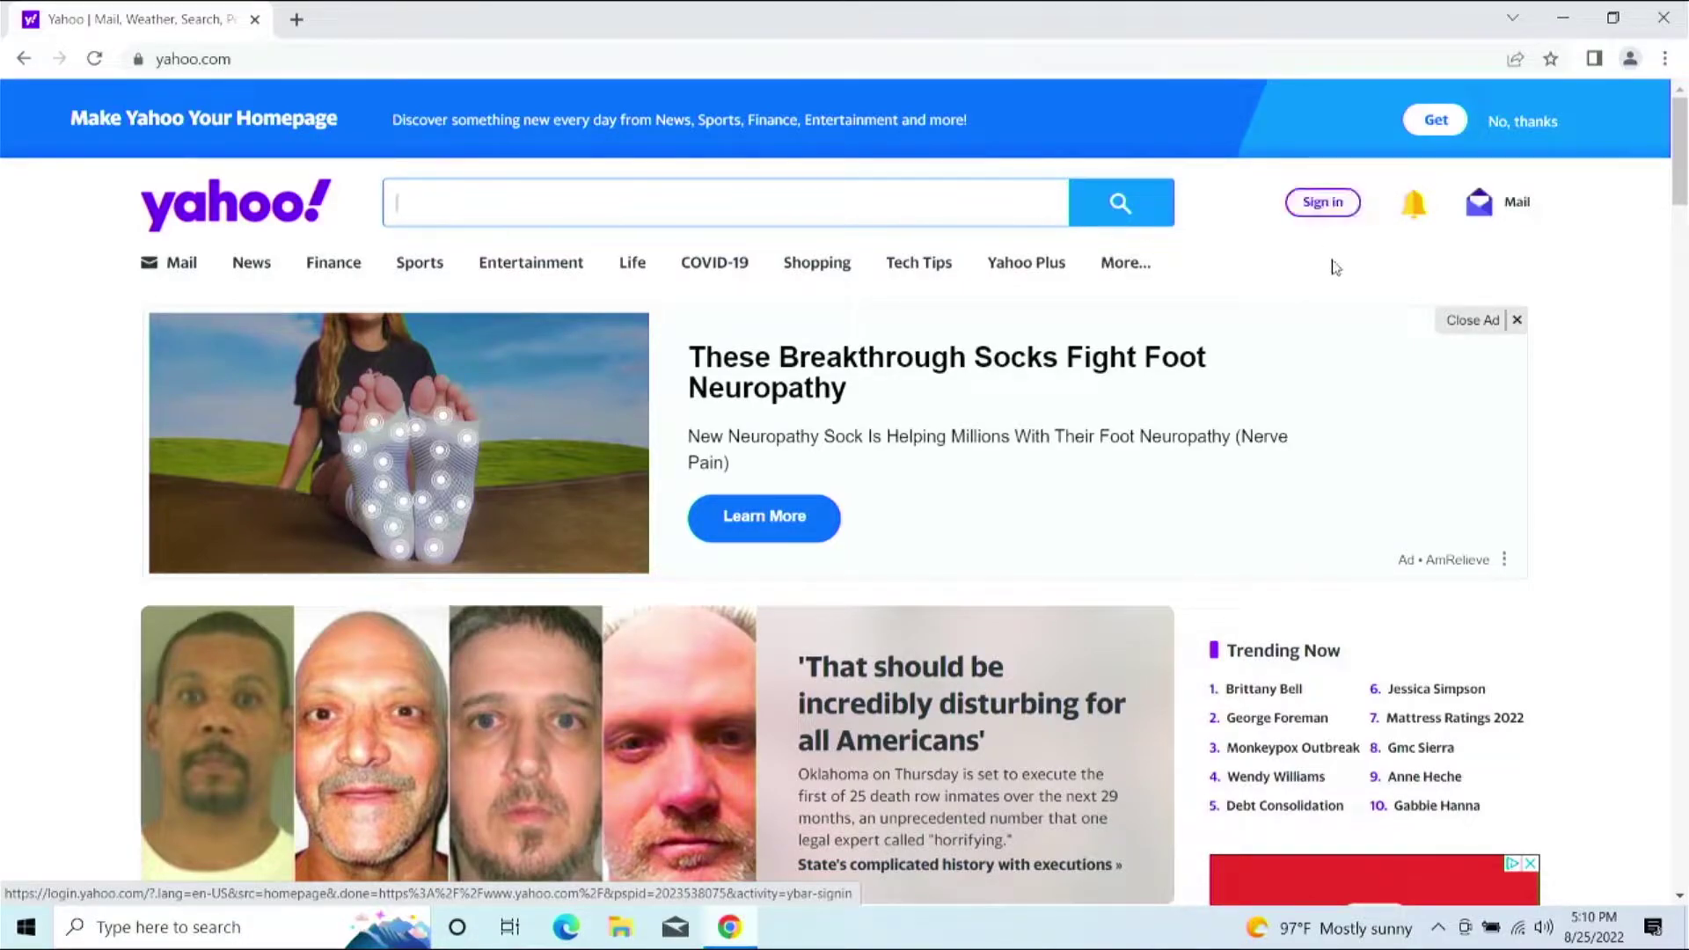
# - Open the Create a Yahoo account form from Mail and enter the first and last name
pyautogui.click(1480, 205)
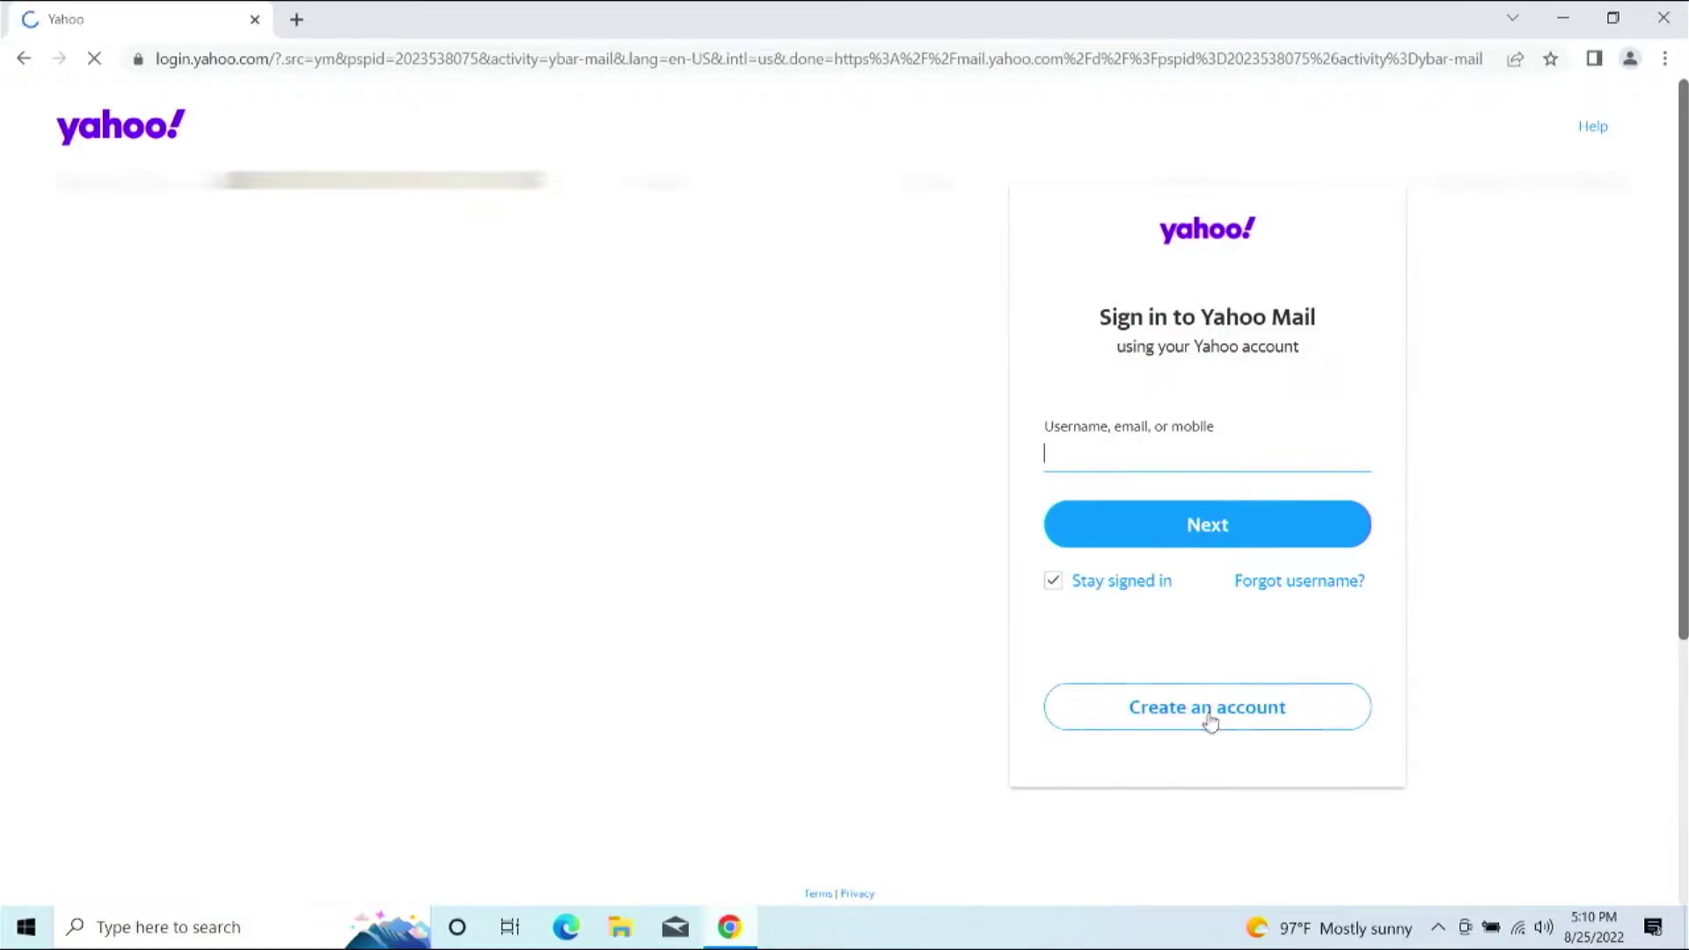
pyautogui.click(1215, 707)
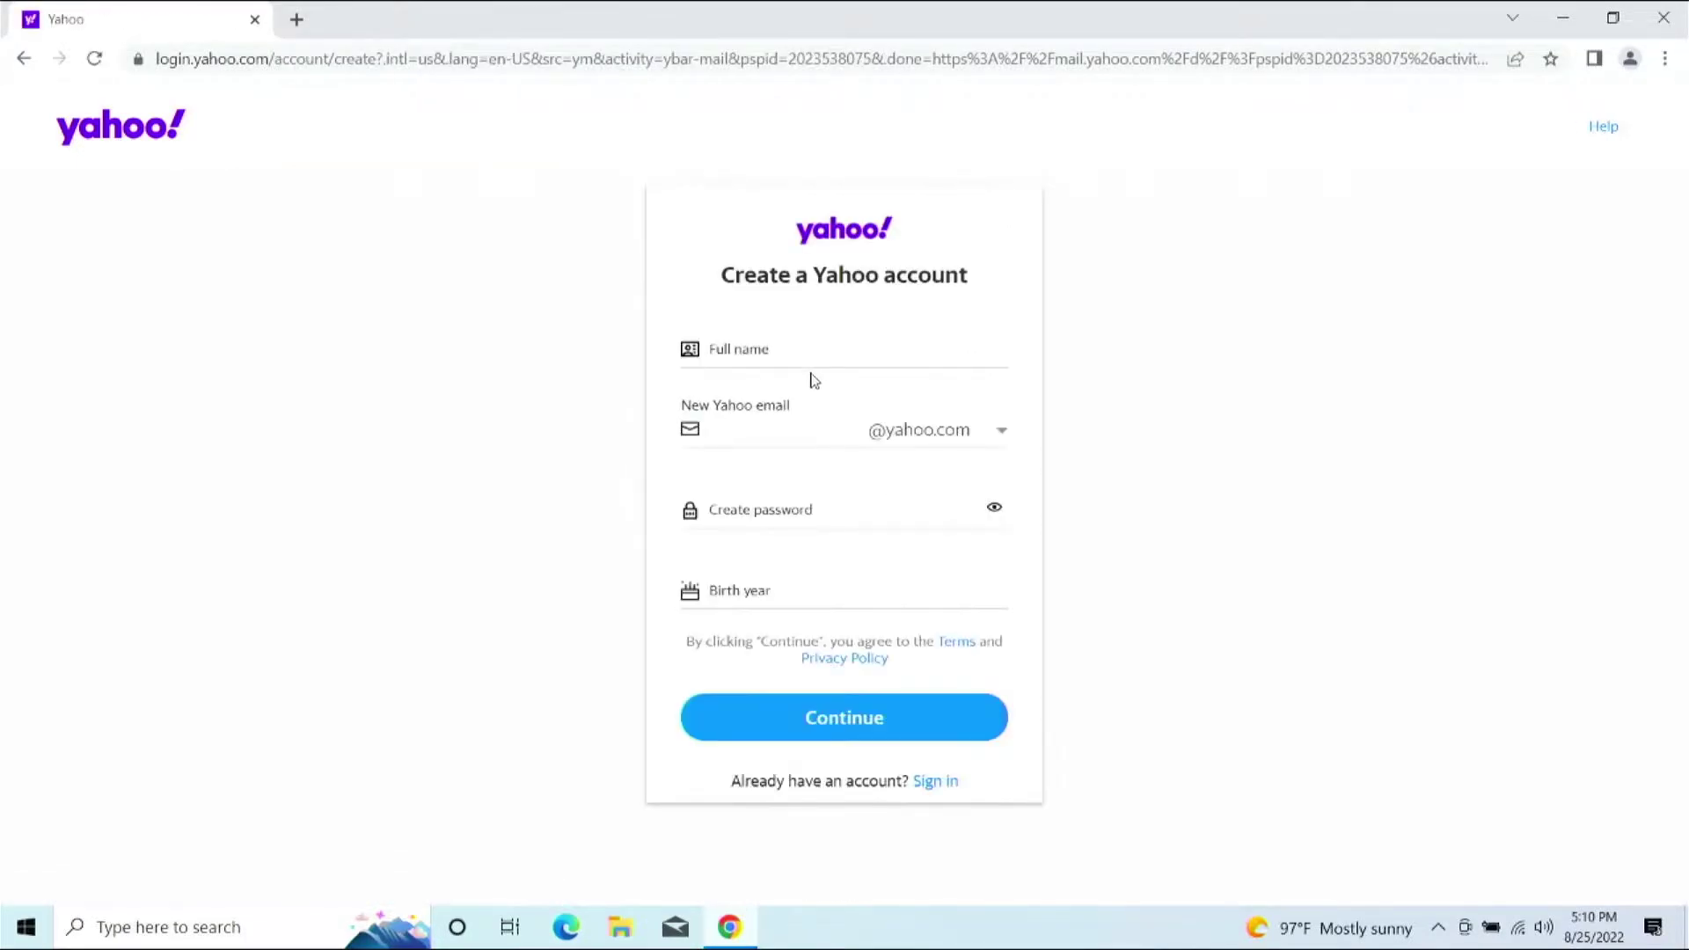
pyautogui.click(820, 348)
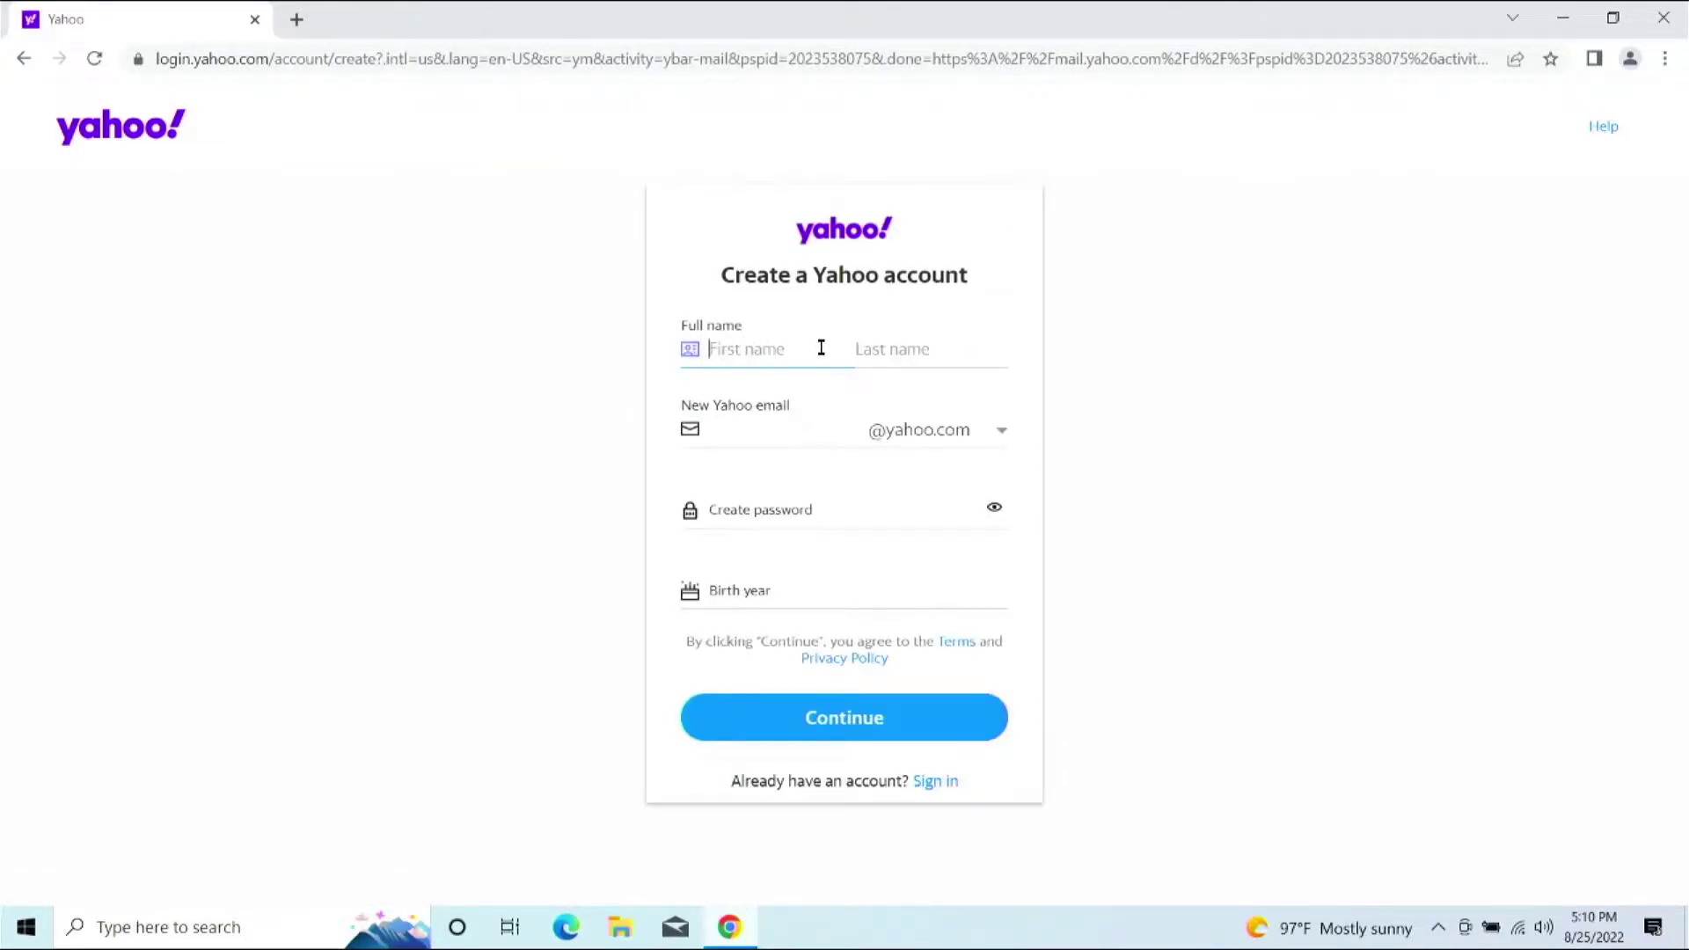
pyautogui.write('t')
pyautogui.press('BackSpace')
pyautogui.write('Techon')
pyautogui.press('Tab')
pyautogui.write('Tech')
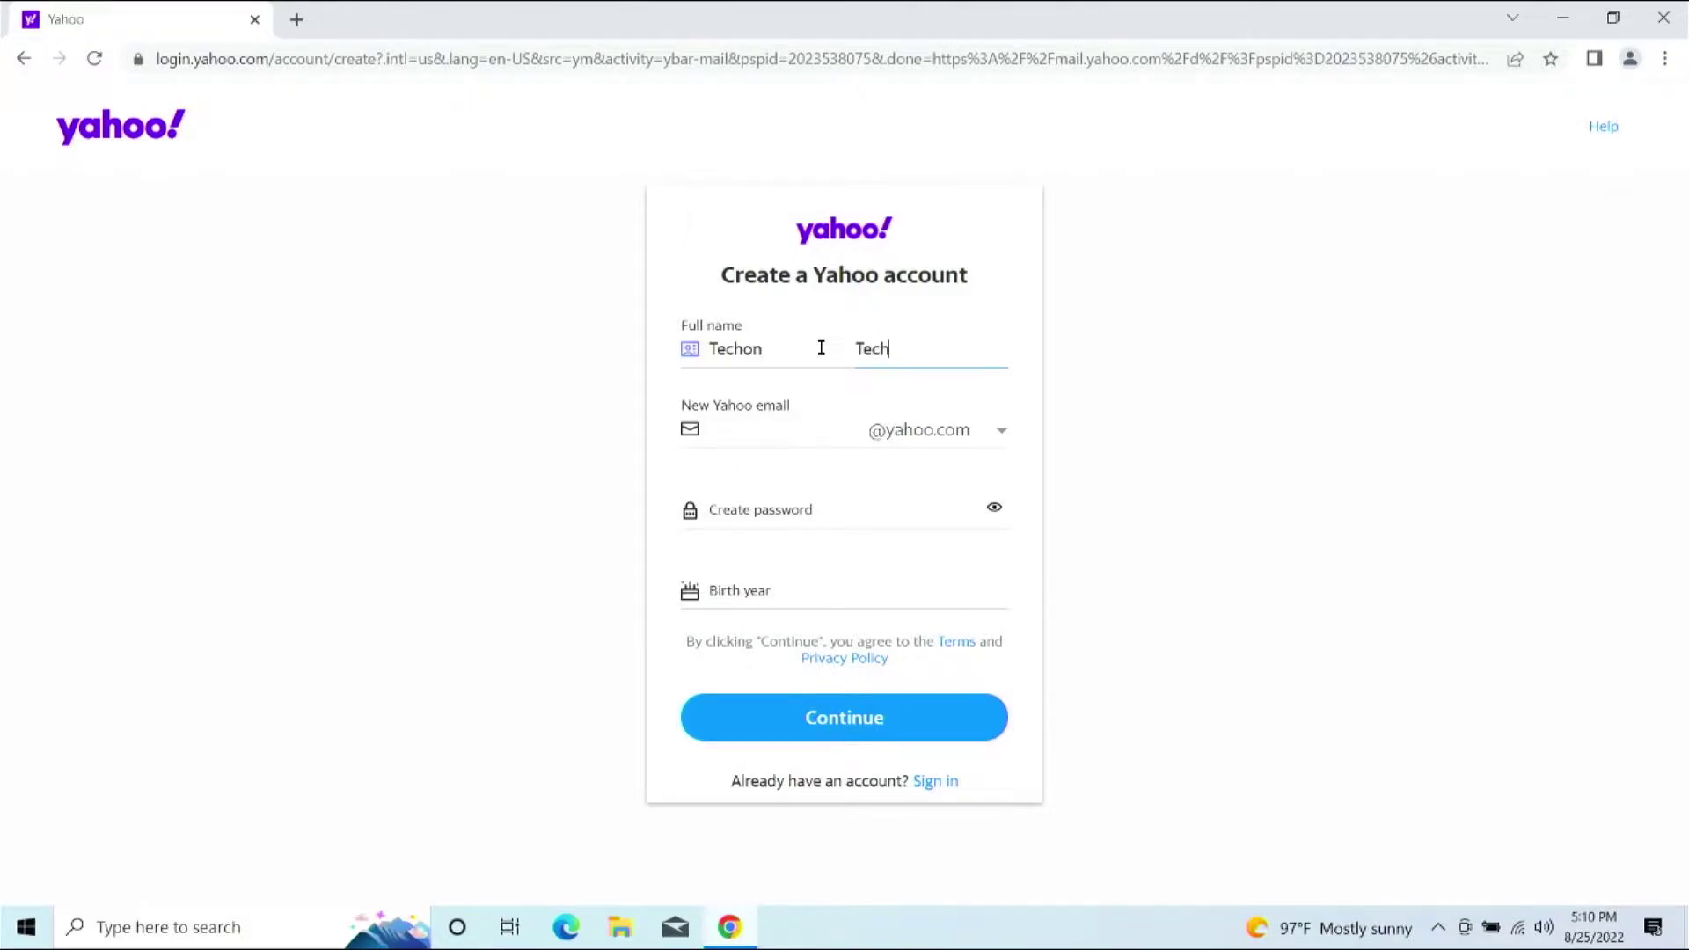
pyautogui.click(1029, 376)
# - Enter a new email username, extending it until Yahoo accepts it as available
pyautogui.click(796, 429)
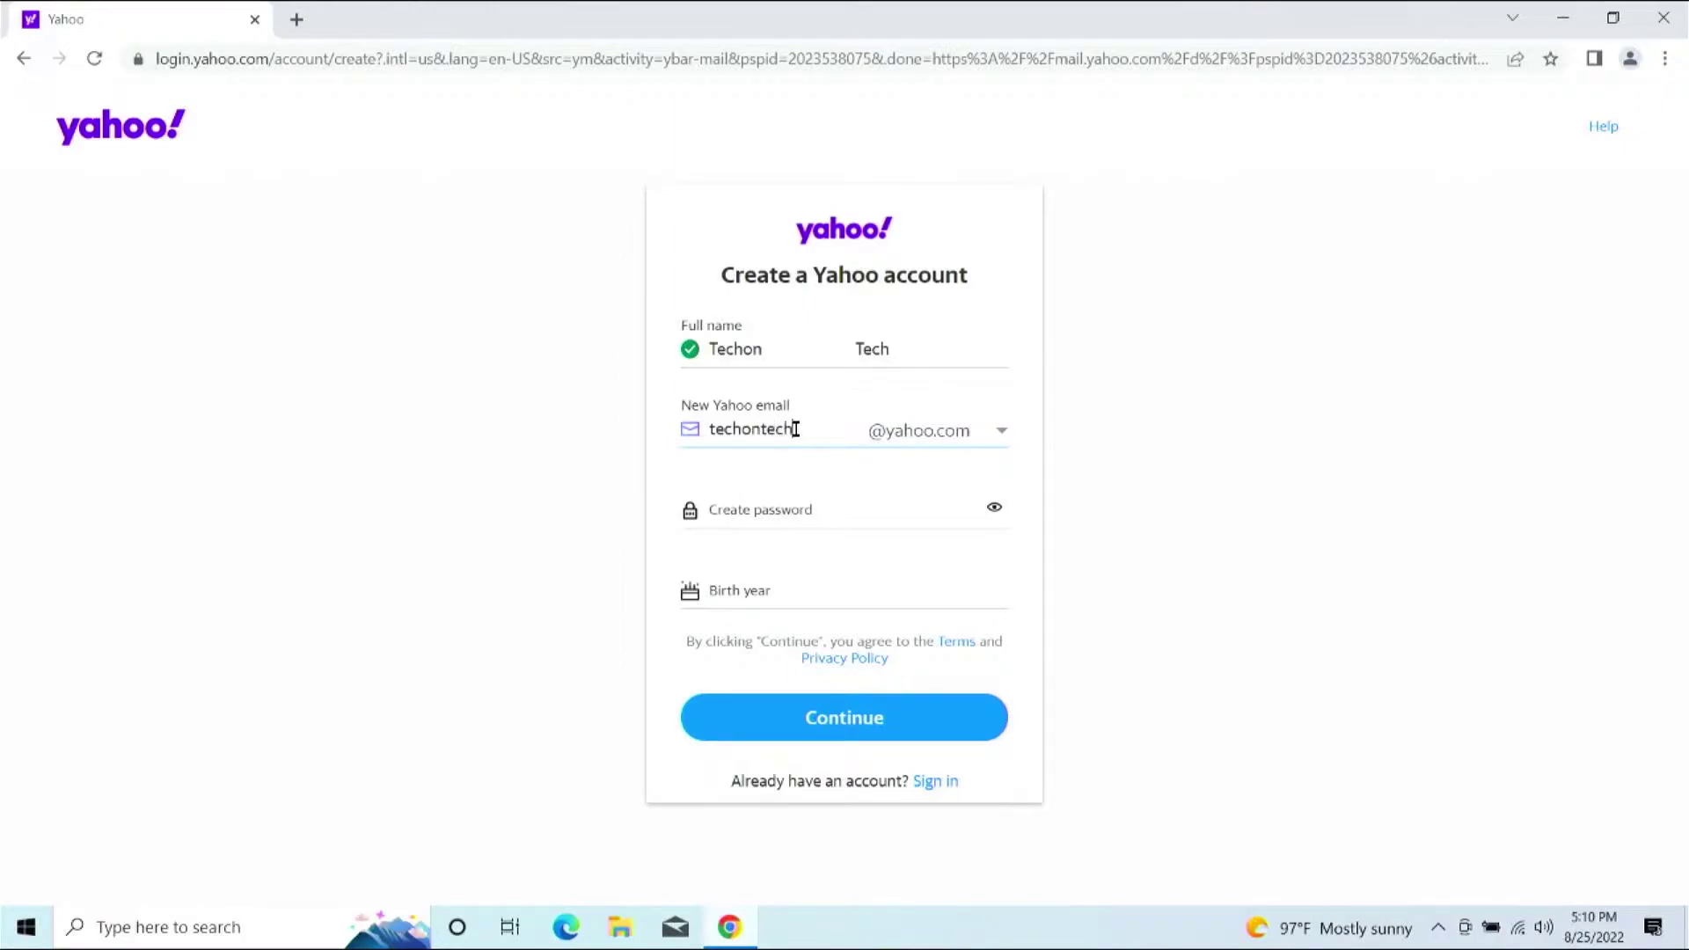
pyautogui.click(1029, 377)
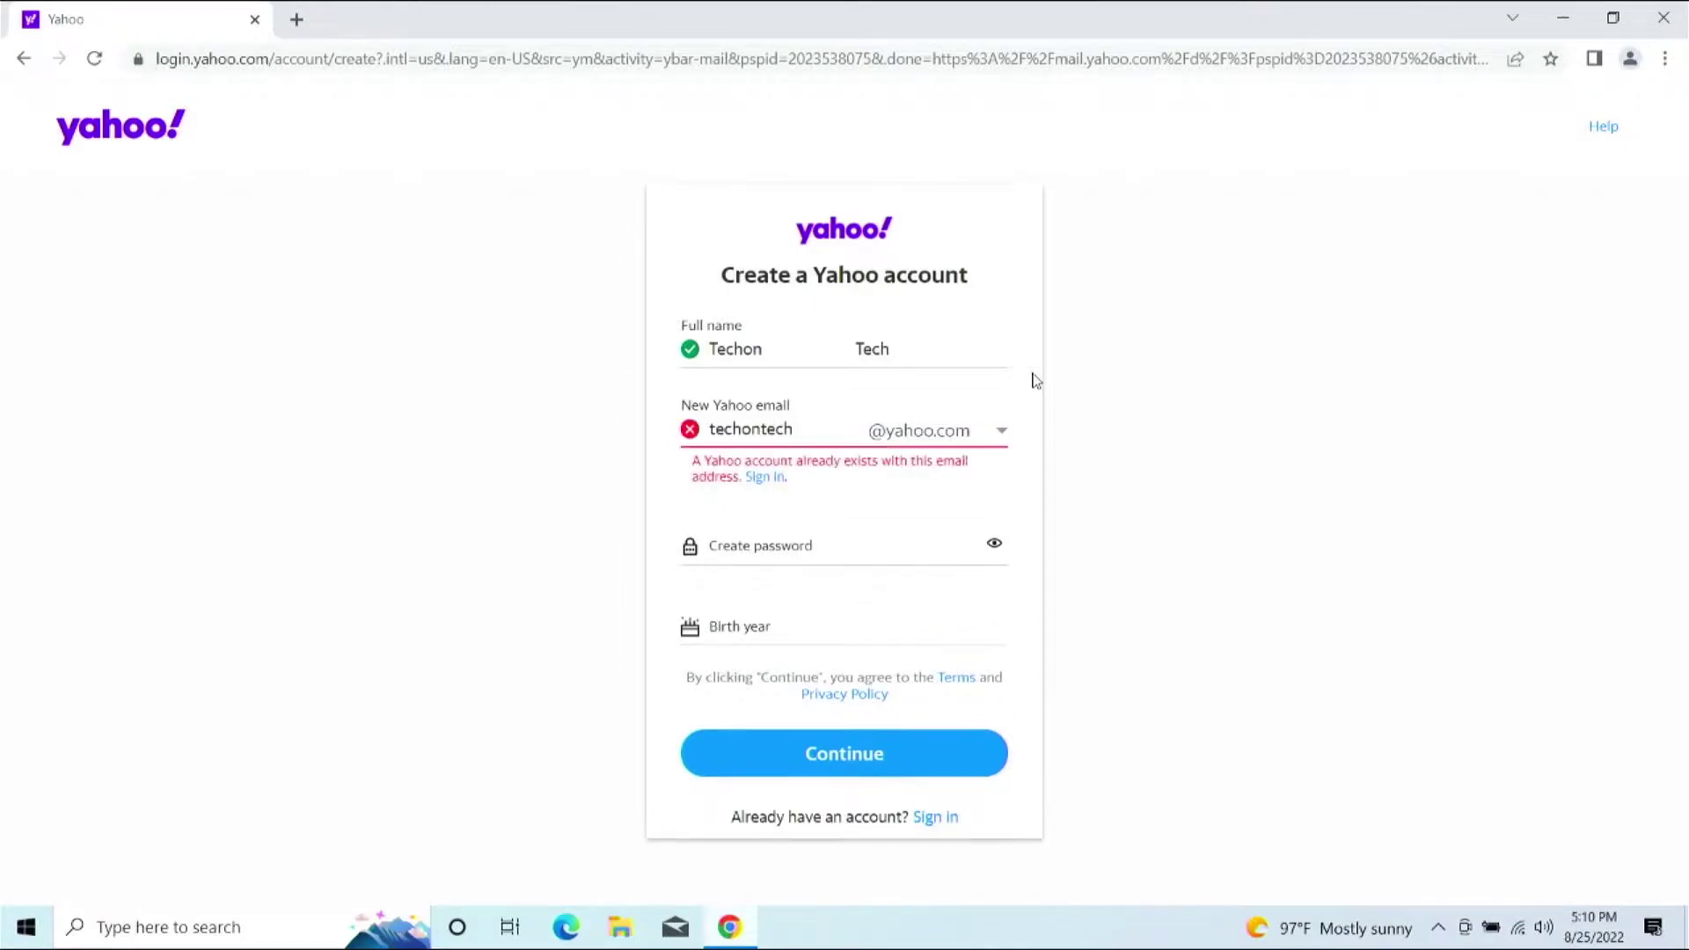
pyautogui.click(802, 426)
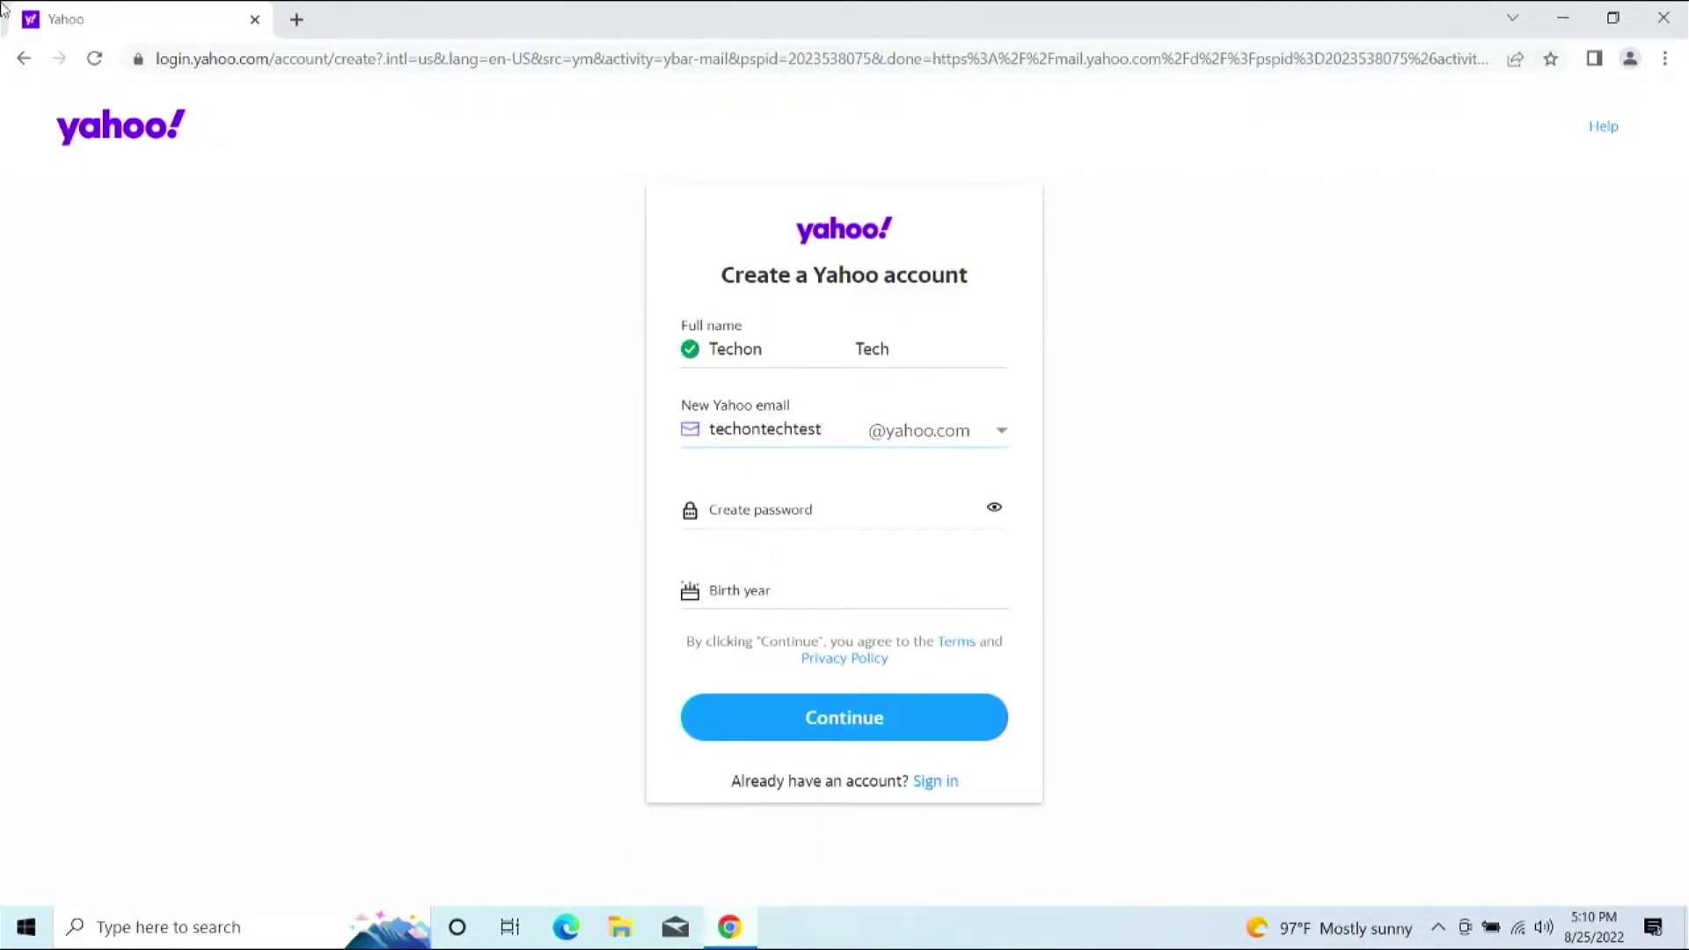
pyautogui.click(871, 517)
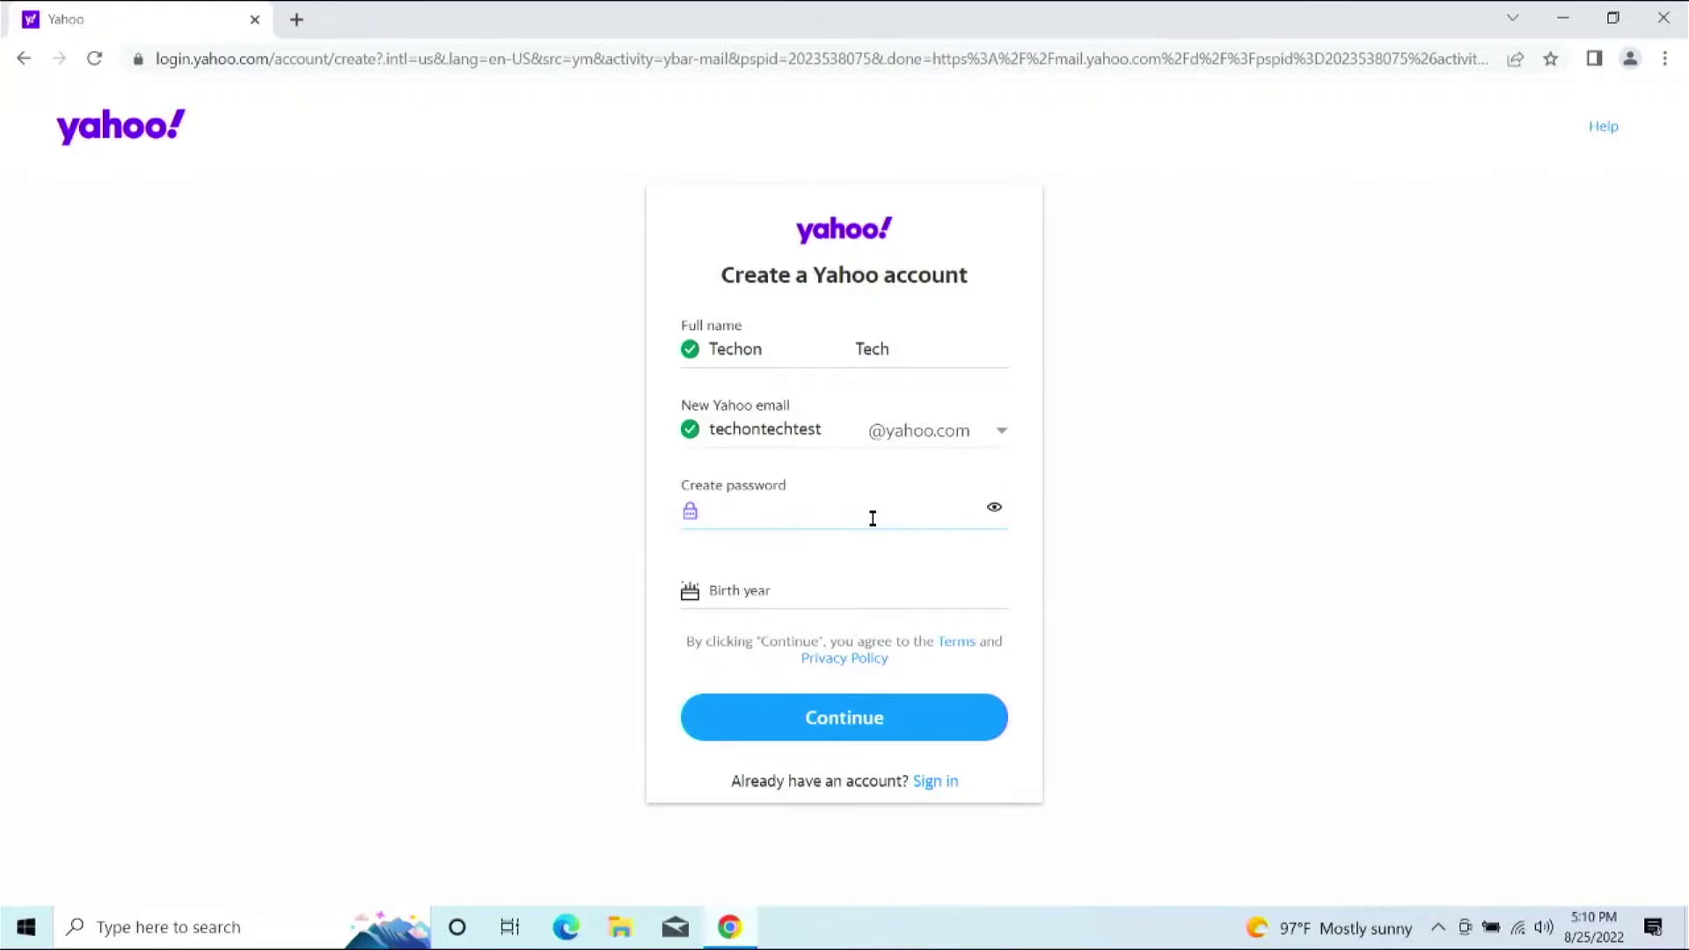
# - Type an initial password and reveal it as plain text
pyautogui.write('••••')
pyautogui.press('BackSpace')
pyautogui.press('BackSpace')
pyautogui.press('BackSpace')
pyautogui.press('BackSpace')
pyautogui.write('••••••••••')
pyautogui.click(993, 510)
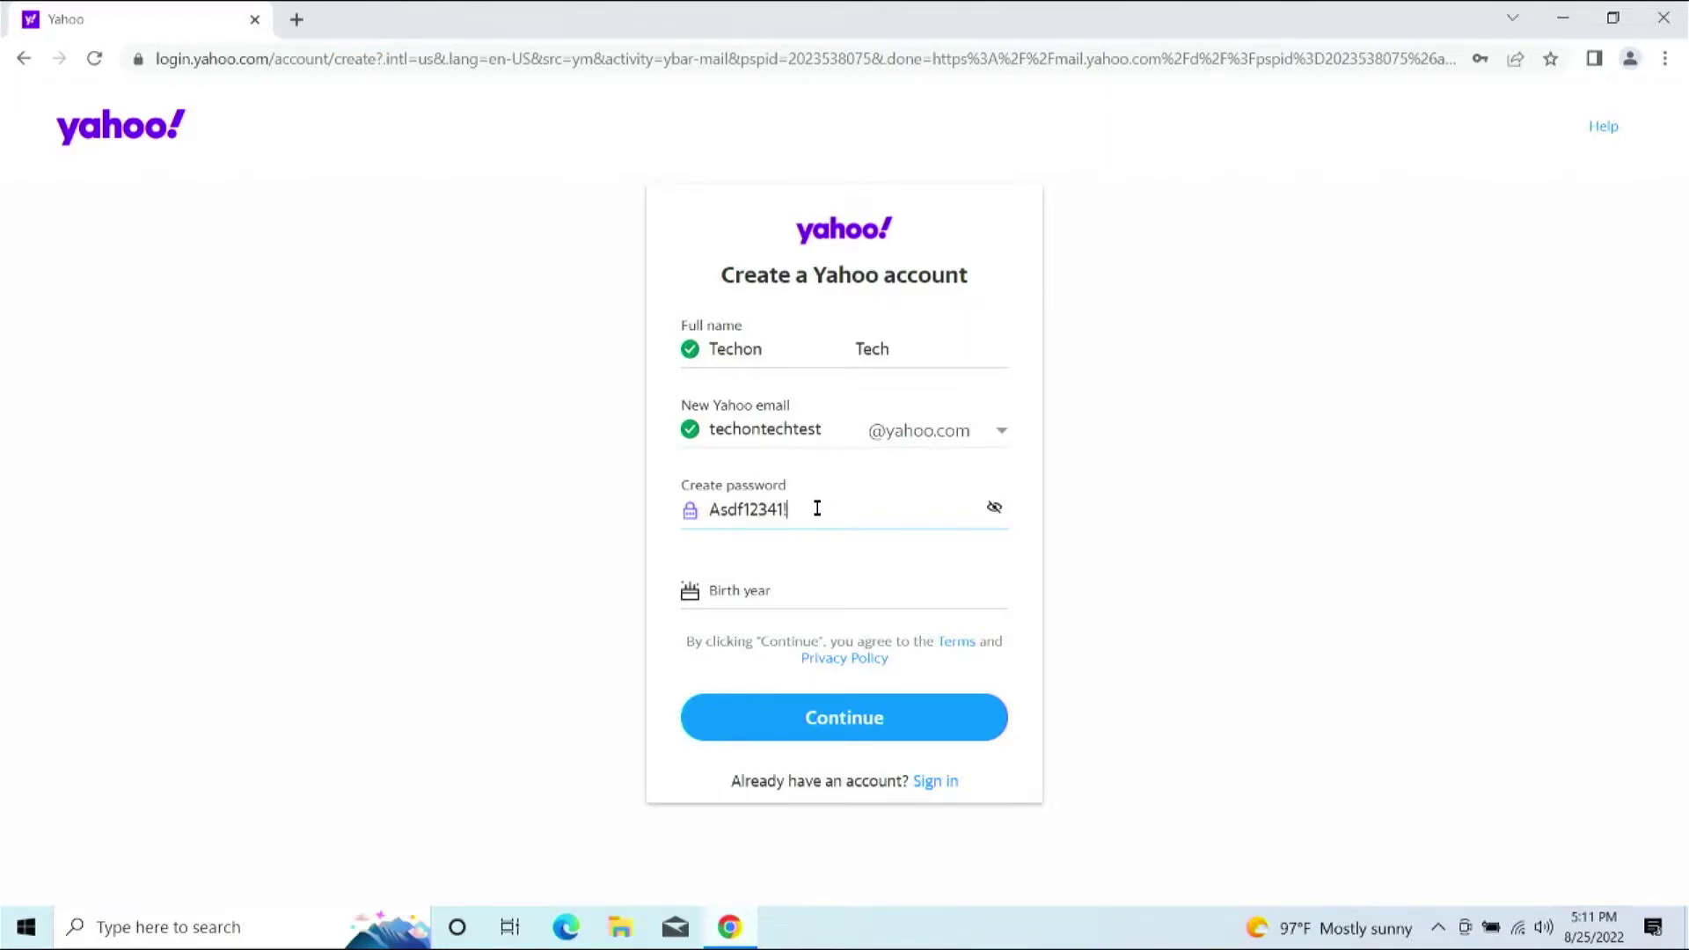
pyautogui.click(806, 573)
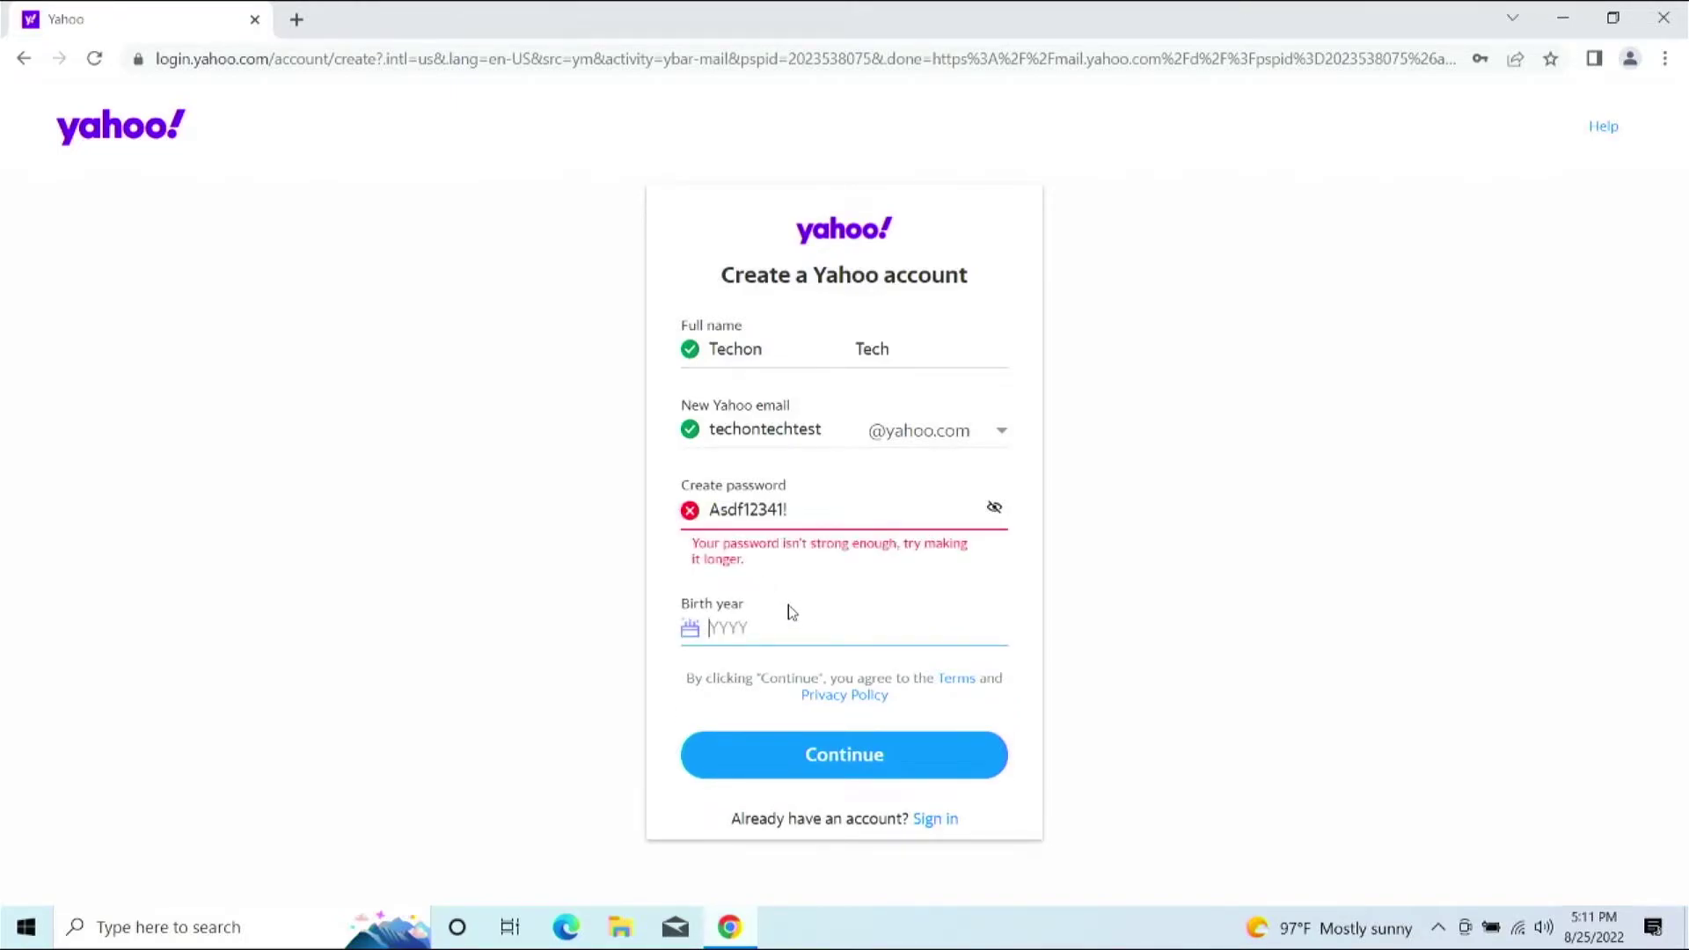
# - Strengthen the password by capitalising a letter and retyping its end with more characters
pyautogui.click(807, 511)
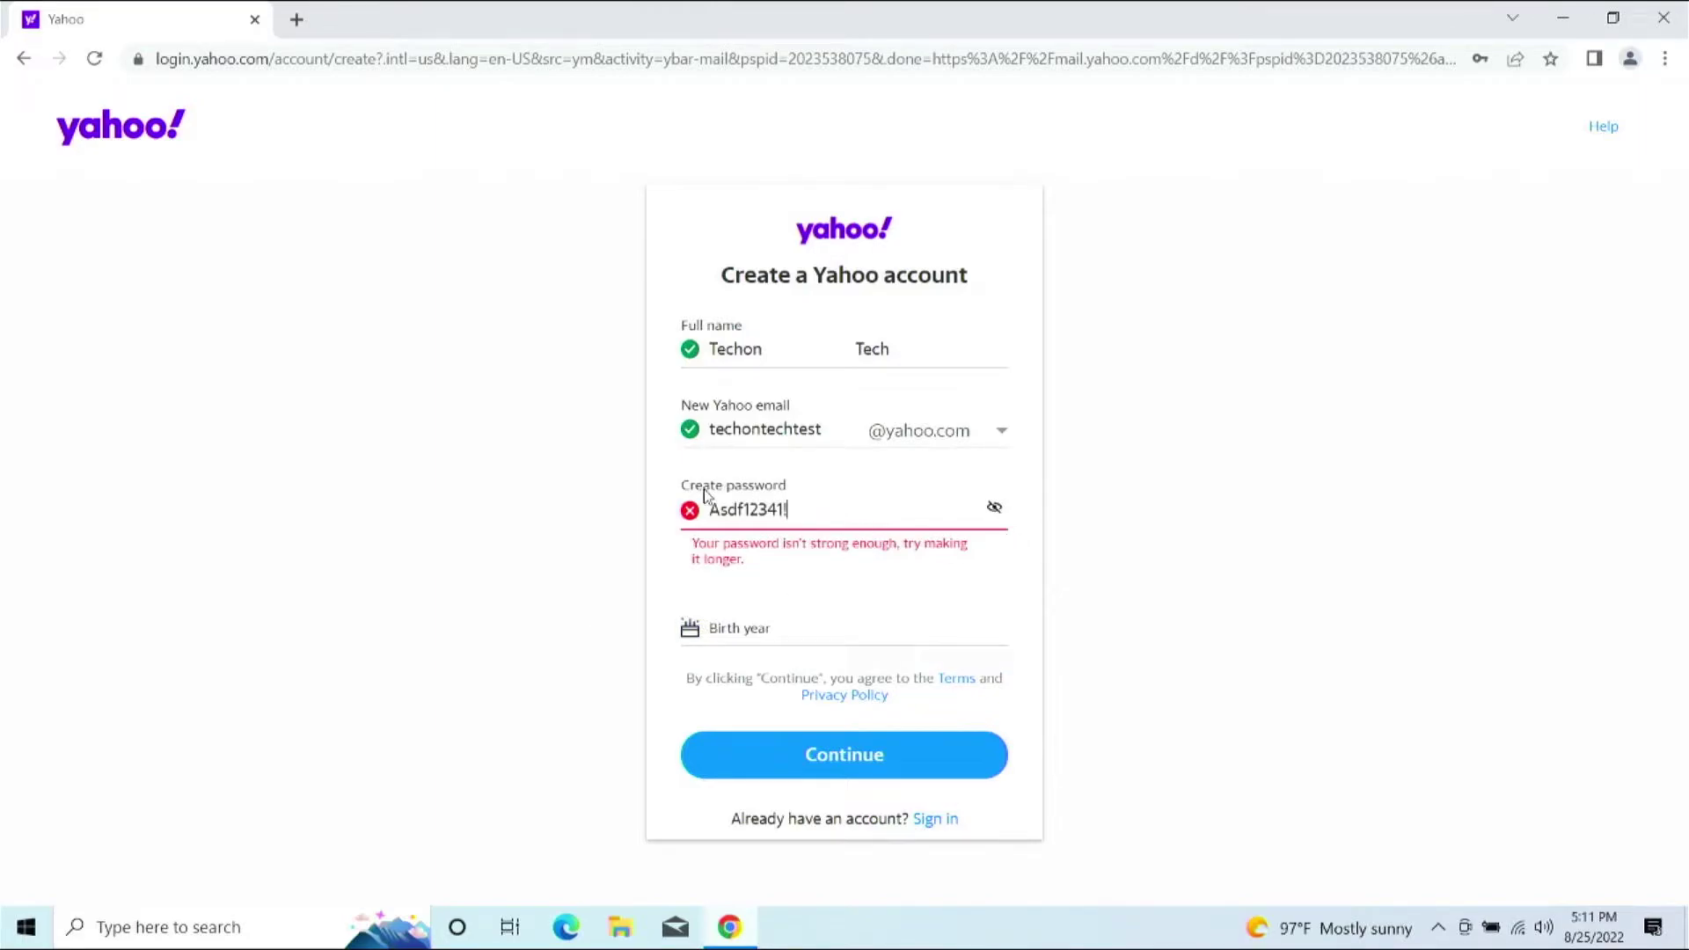
pyautogui.click(731, 508)
pyautogui.press('BackSpace')
pyautogui.write('S')
pyautogui.click(1271, 498)
pyautogui.moveTo(795, 511); pyautogui.dragTo(687, 519)
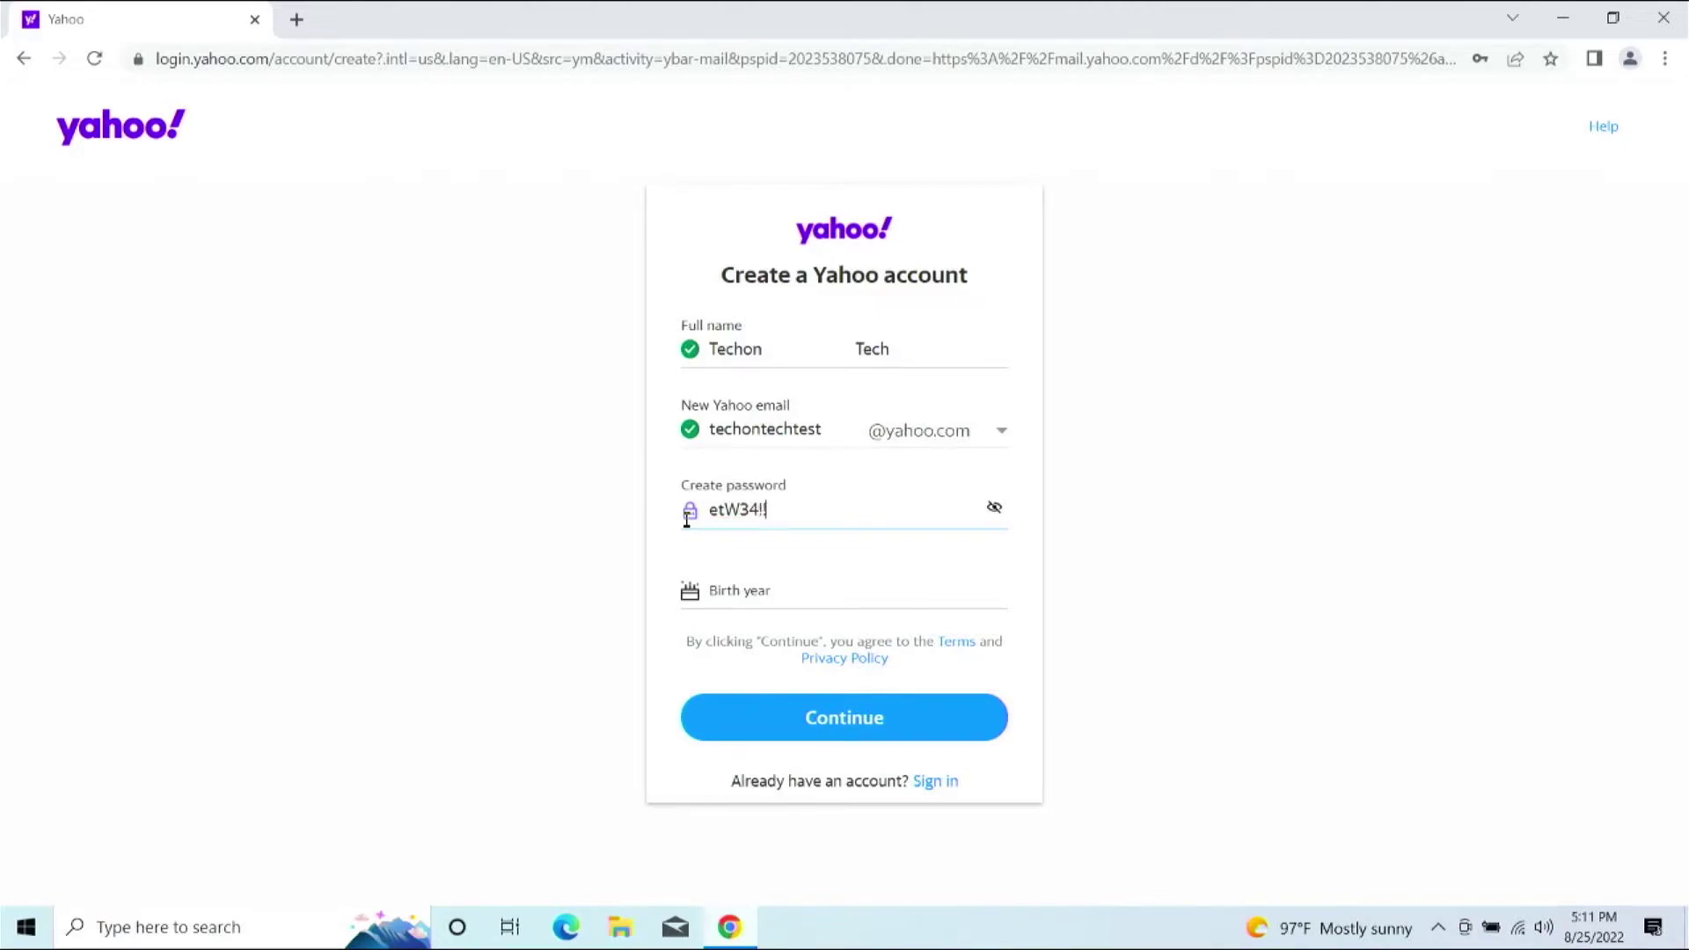
# - Select the whole password and copy it to the clipboard
pyautogui.click(1425, 414)
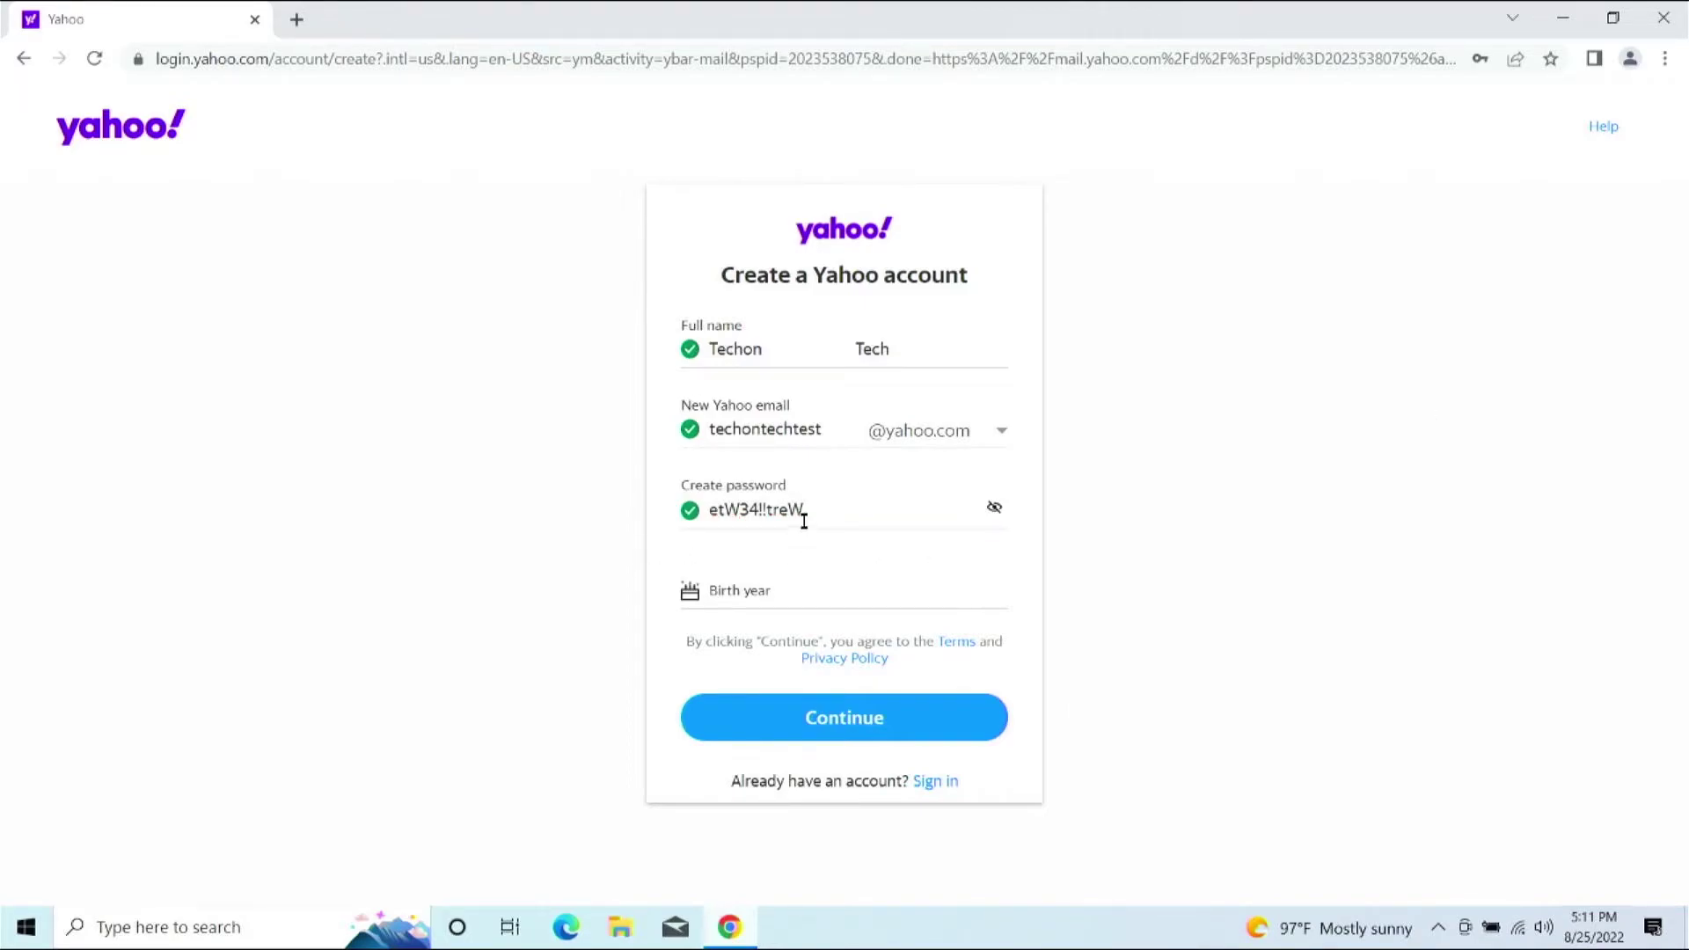
pyautogui.moveTo(804, 514); pyautogui.dragTo(622, 539)
pyautogui.rightClick(753, 512)
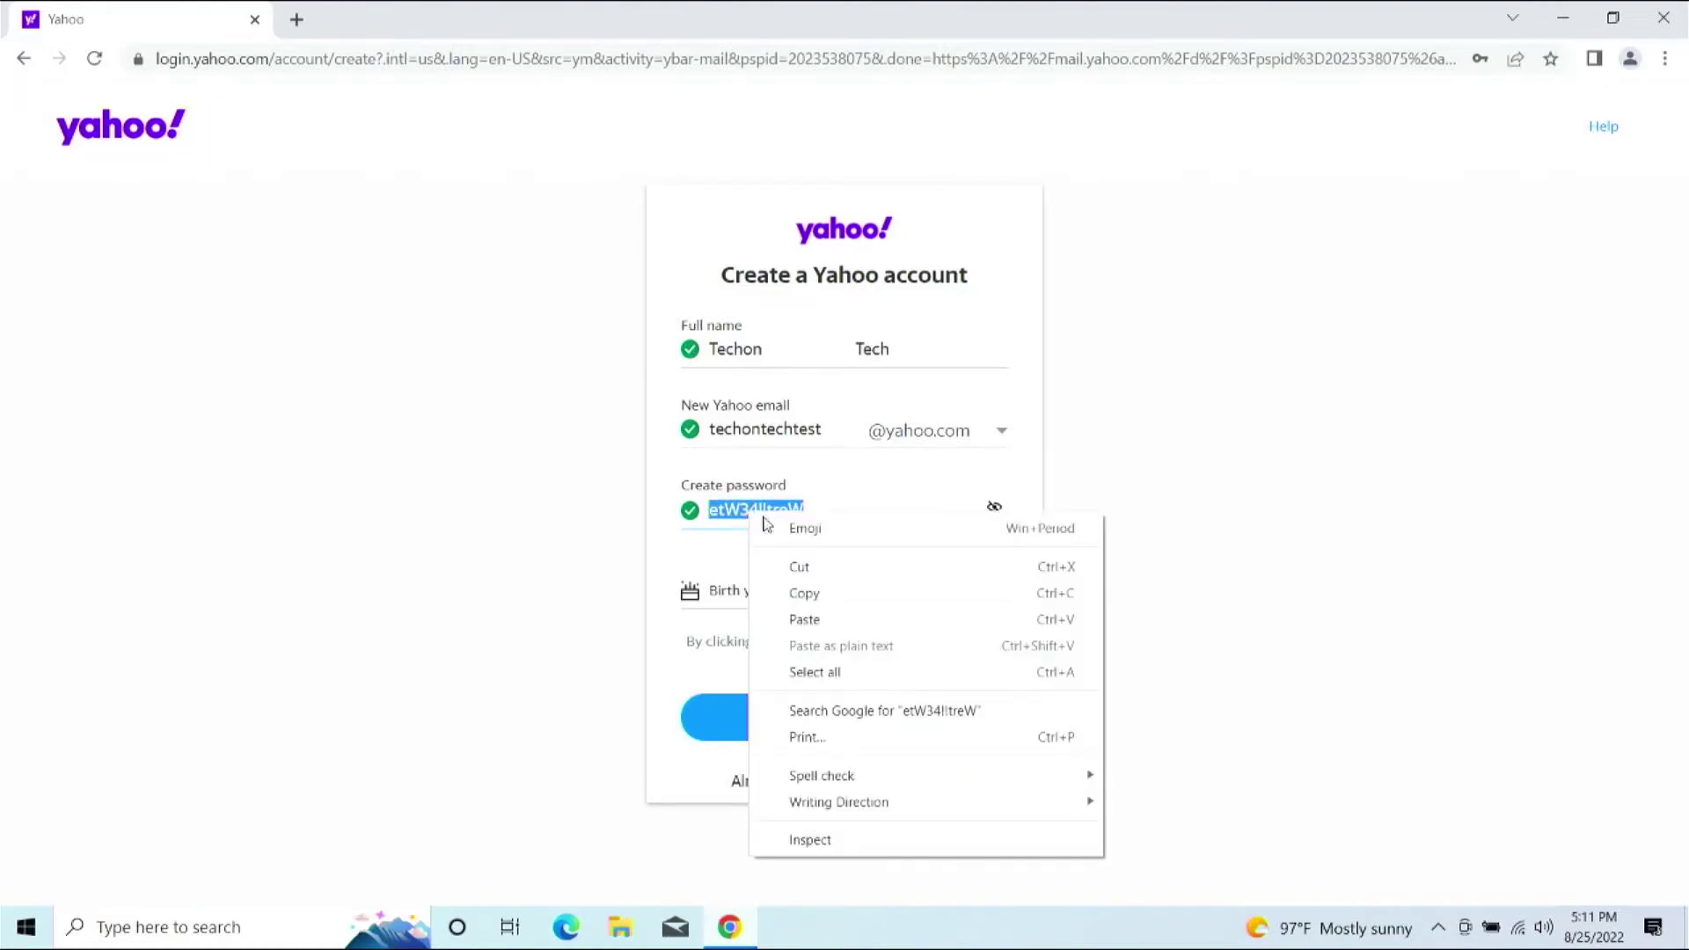
pyautogui.click(799, 595)
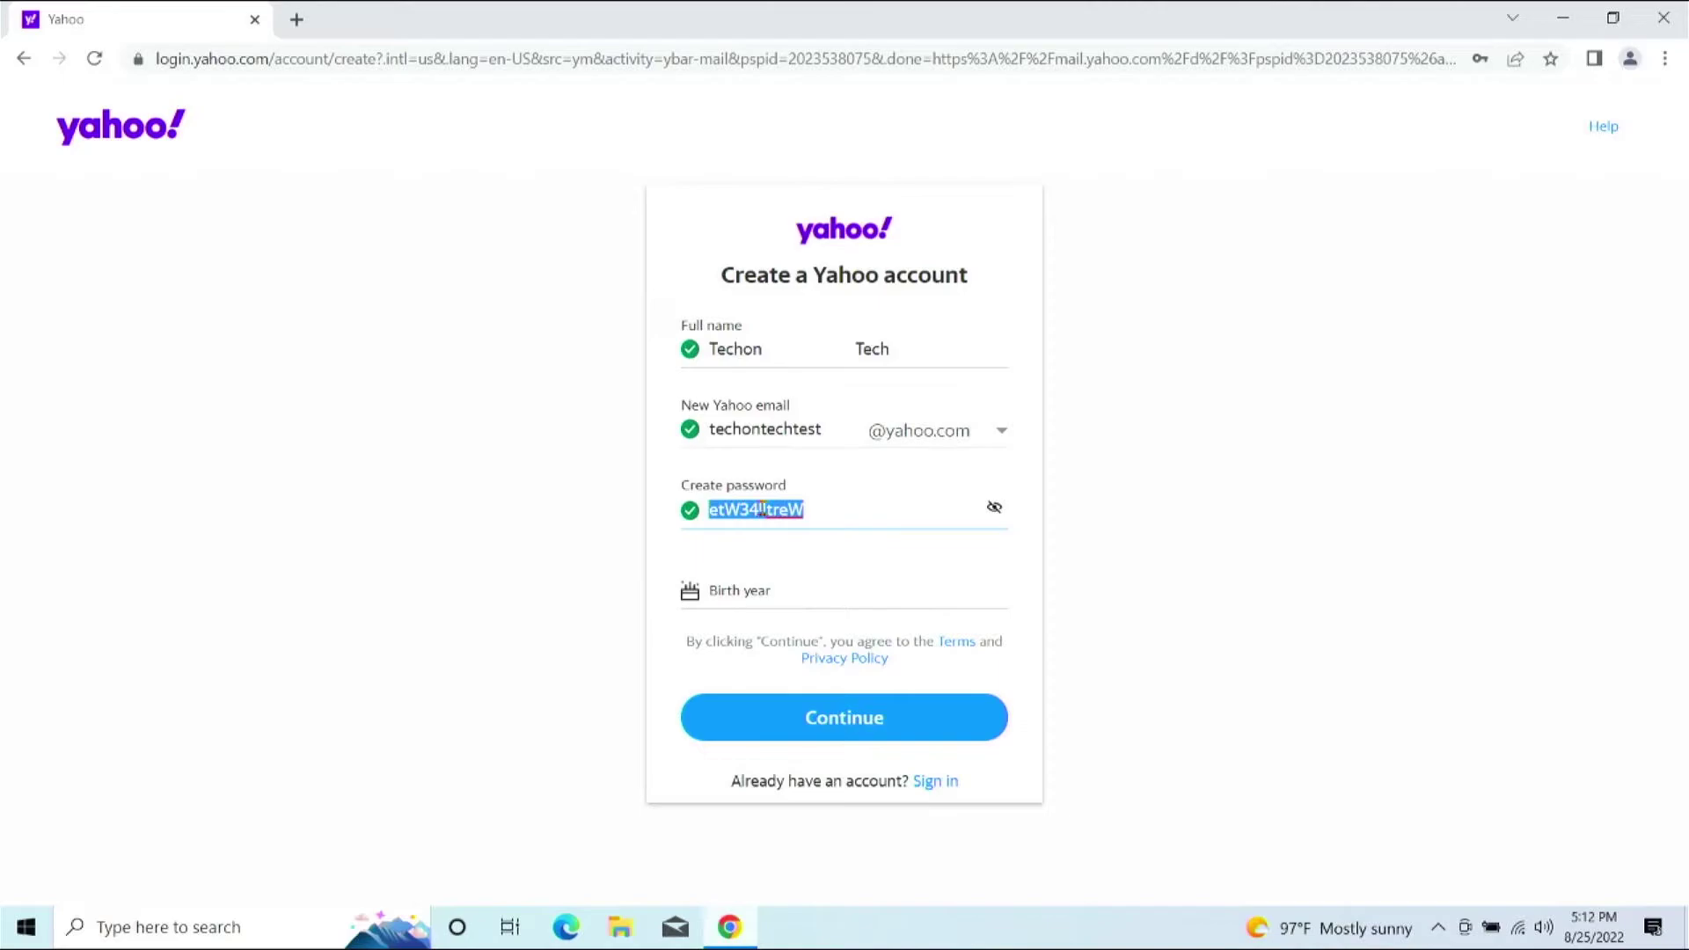
pyautogui.rightClick(752, 510)
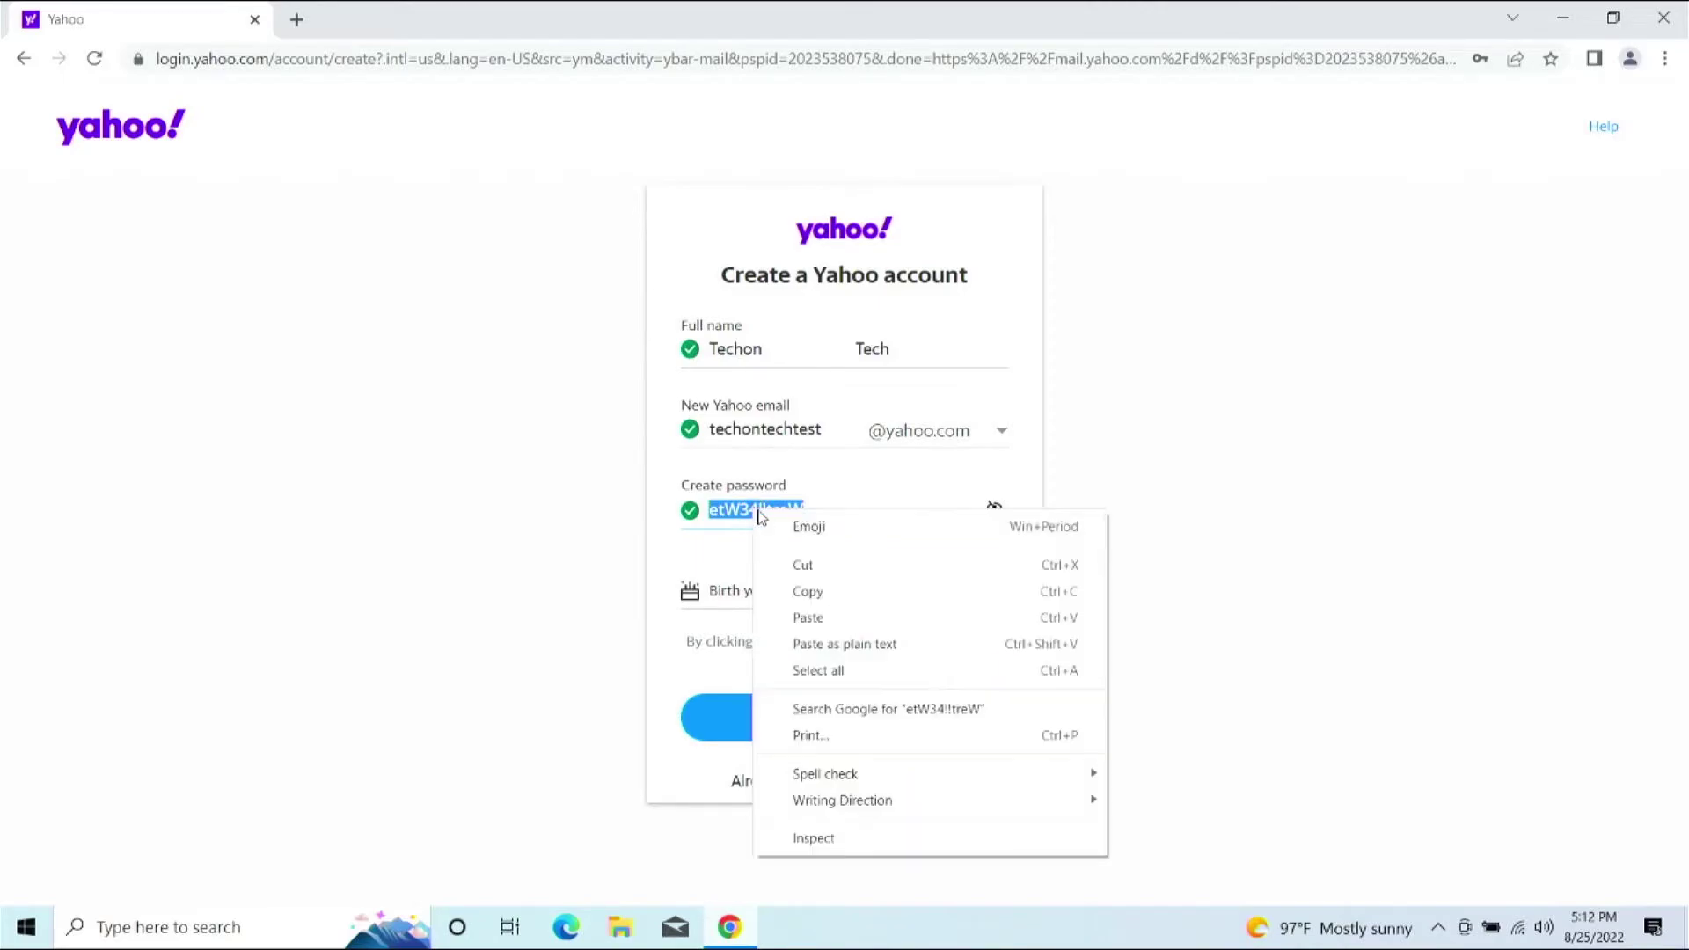
pyautogui.click(815, 588)
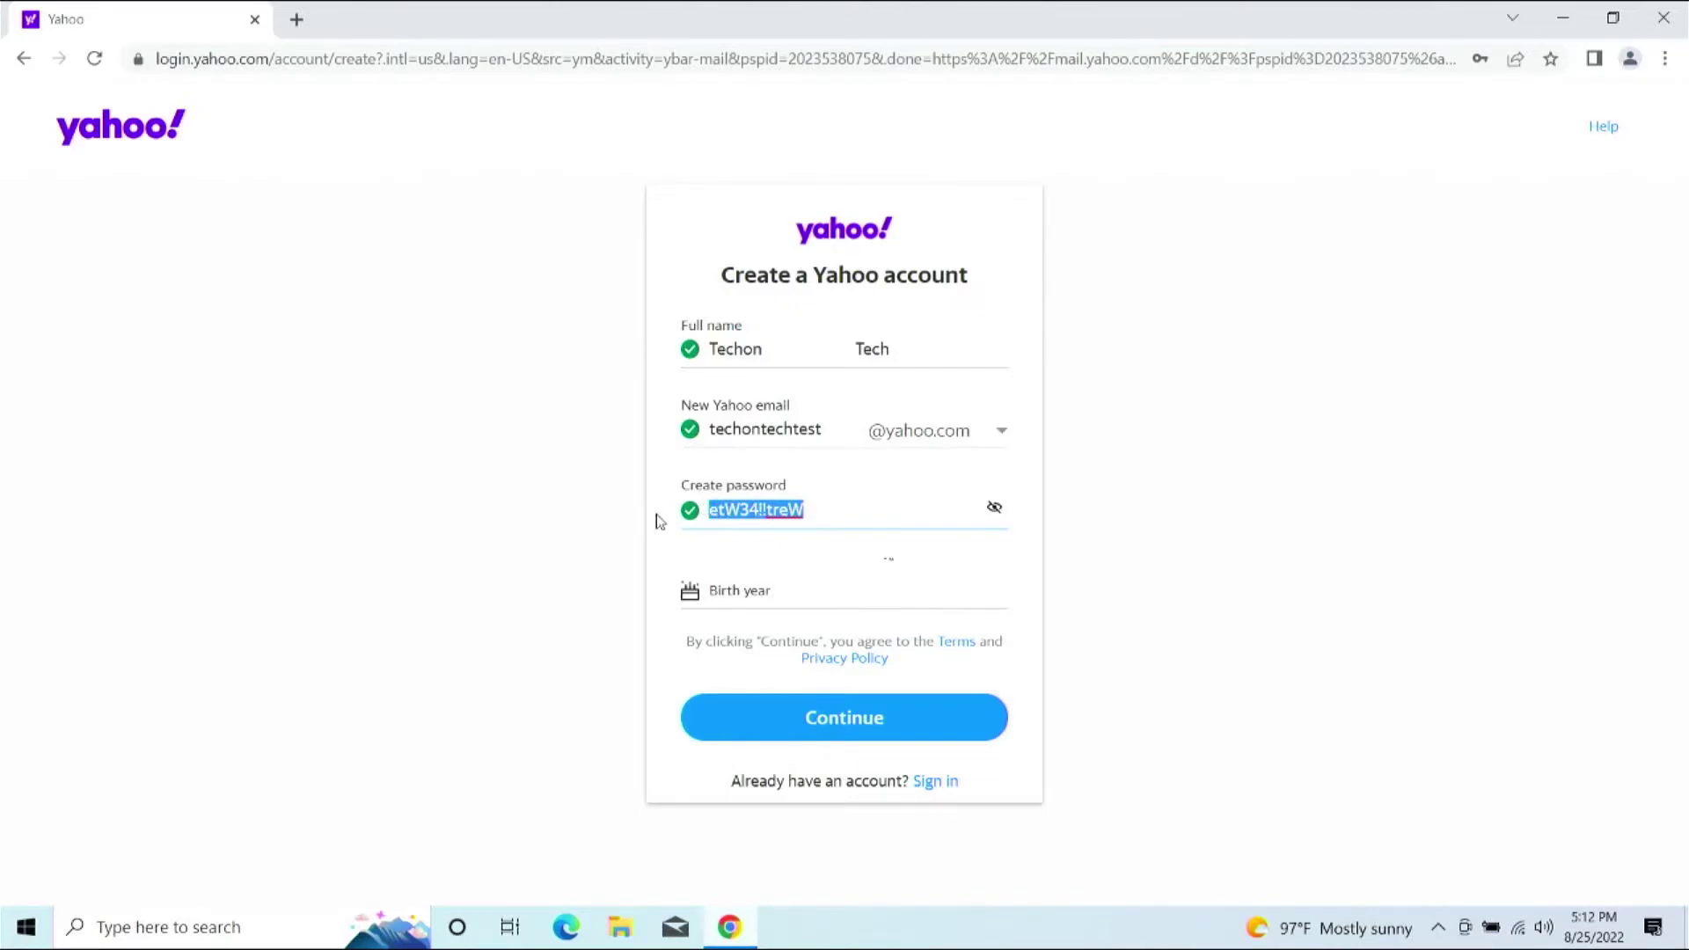
# - Enter birth year 1982, copy the password again, and submit the sign-up form
pyautogui.click(889, 599)
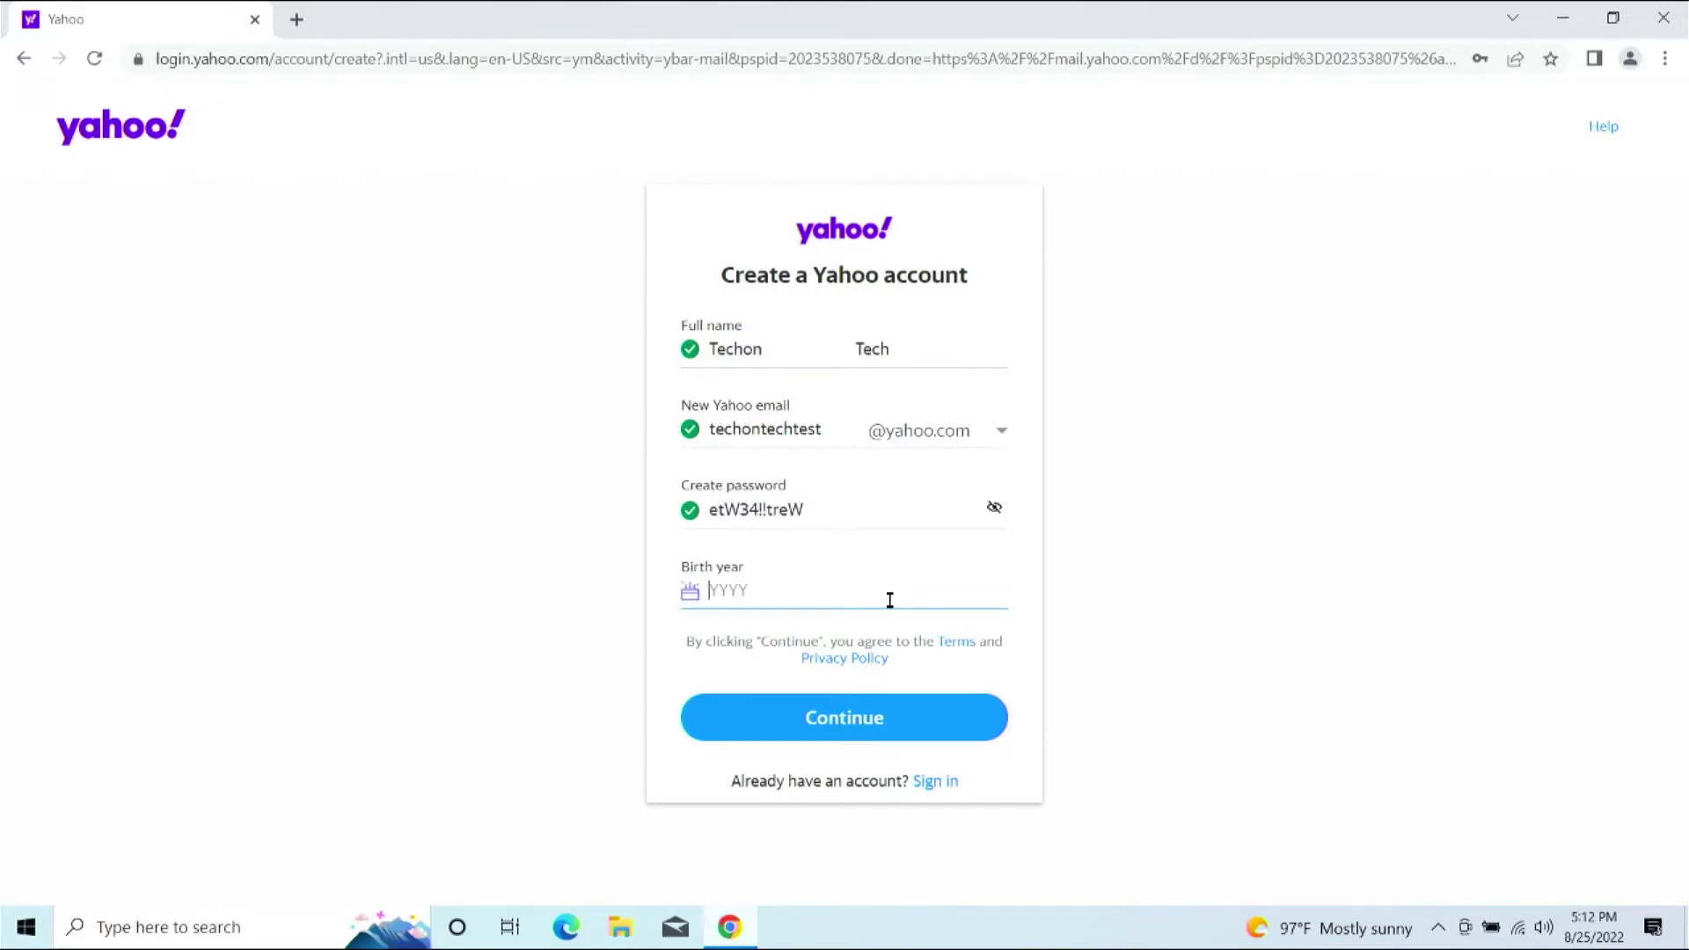
pyautogui.write('1982')
pyautogui.moveTo(822, 509); pyautogui.dragTo(663, 522)
pyautogui.rightClick(743, 515)
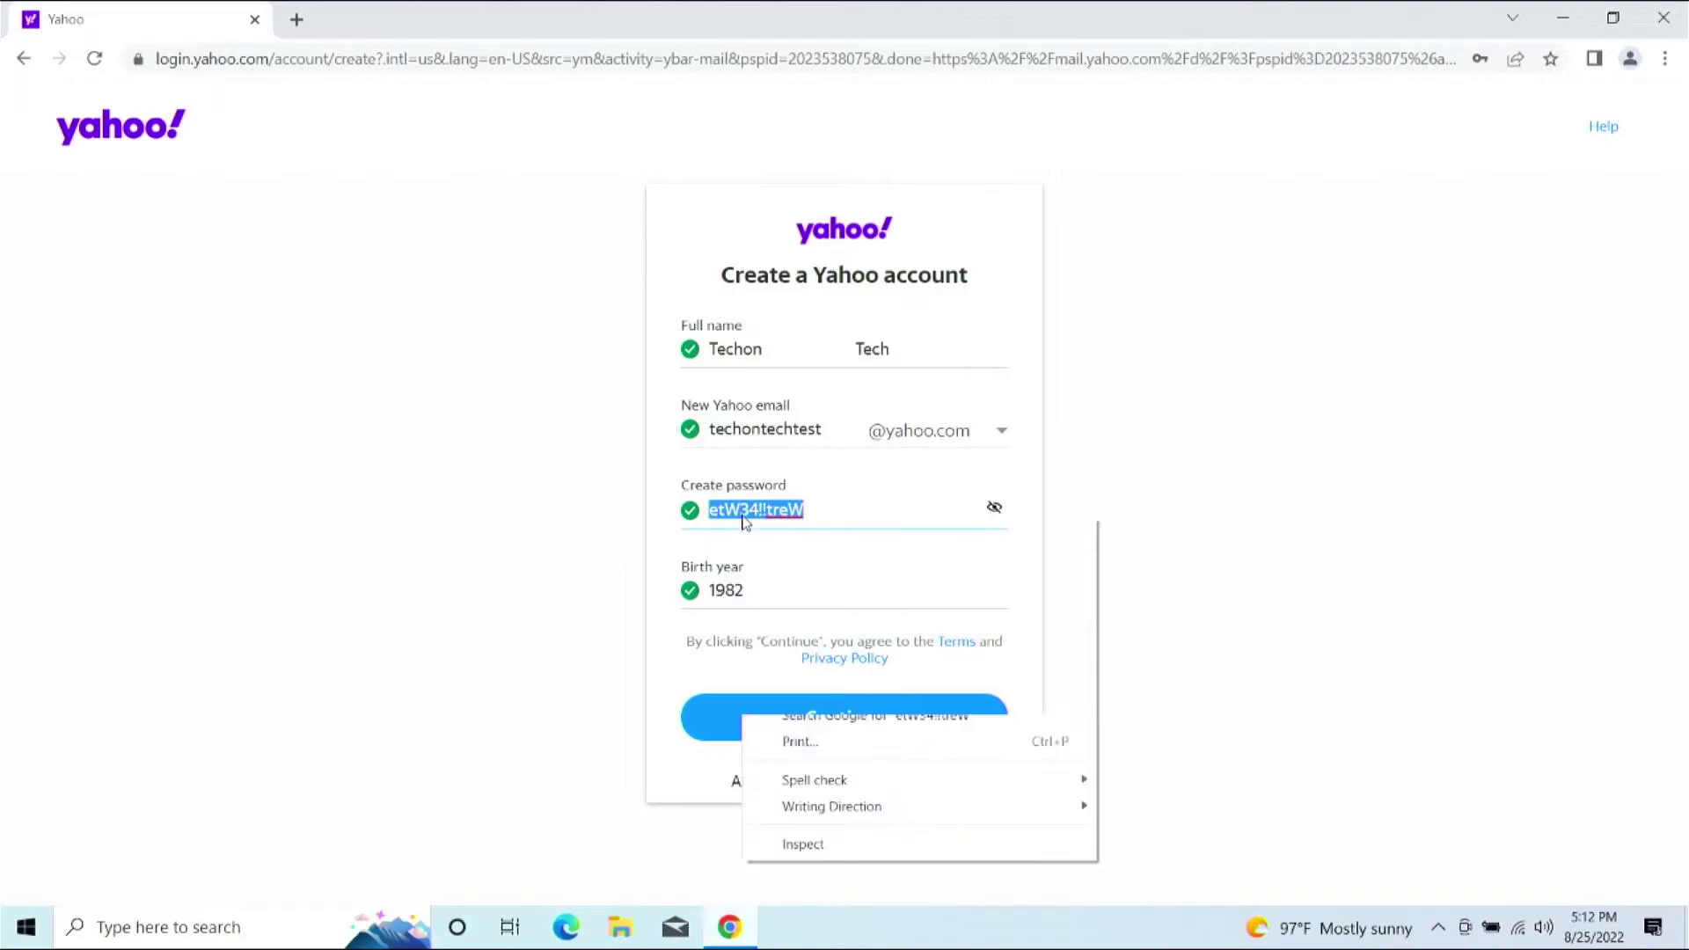
pyautogui.click(783, 595)
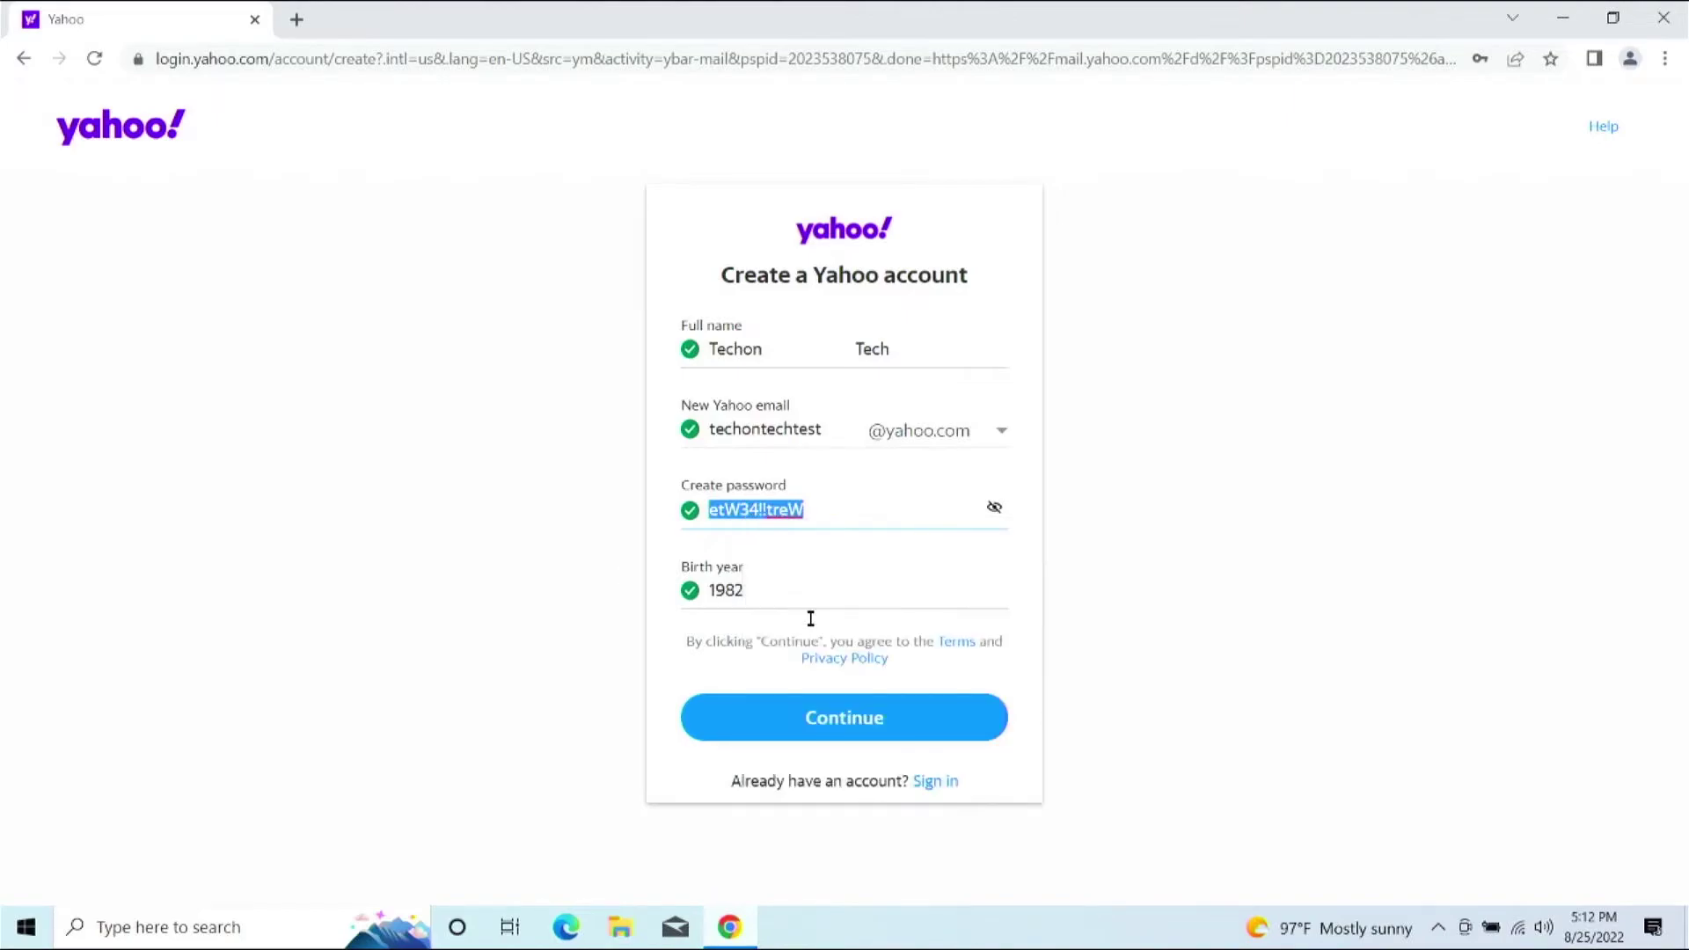
pyautogui.click(862, 722)
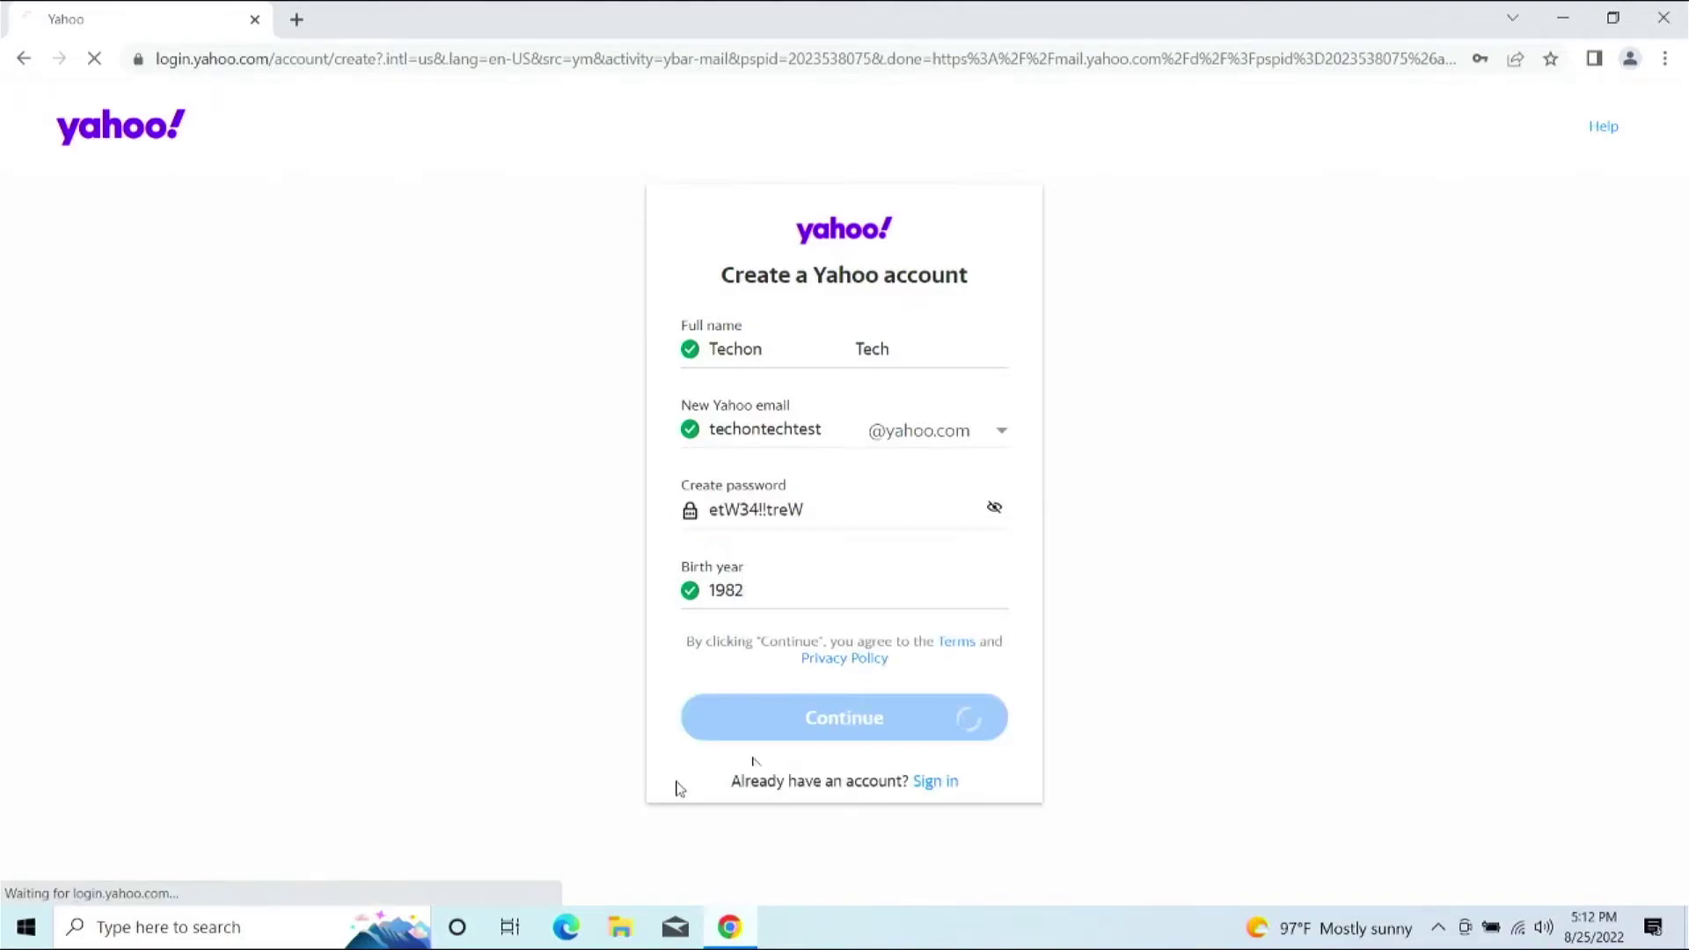
pyautogui.click(222, 932)
# - Paste the copied password into a new Notepad note, then minimize Notepad
pyautogui.write('n')
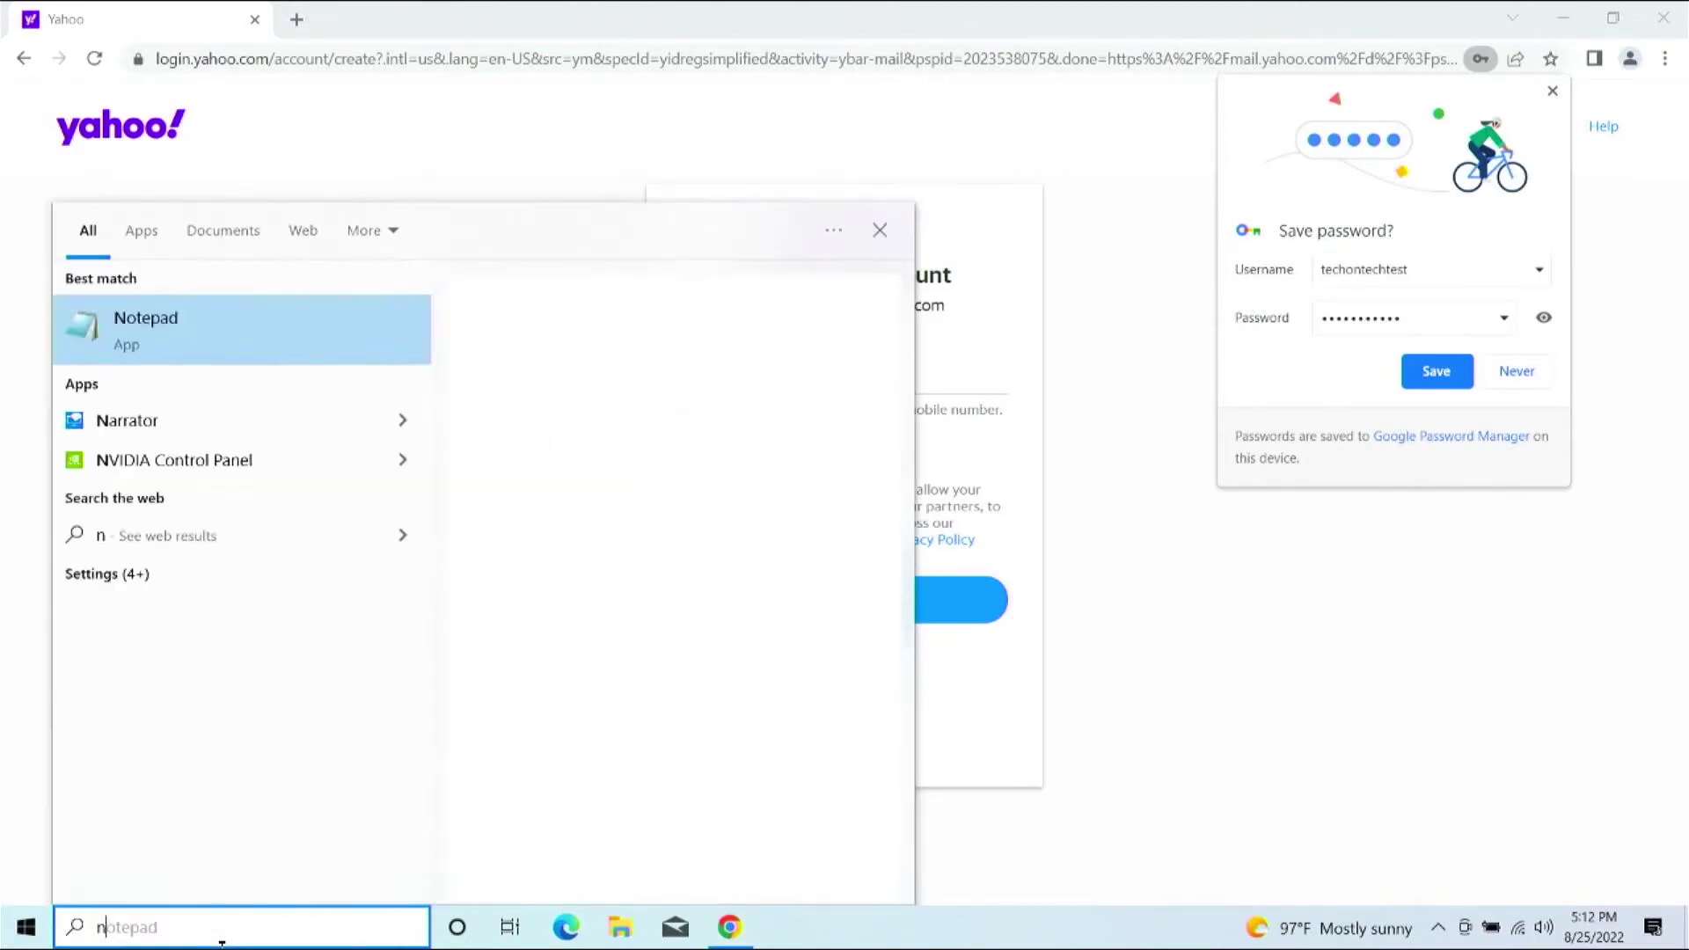
pyautogui.write('ote')
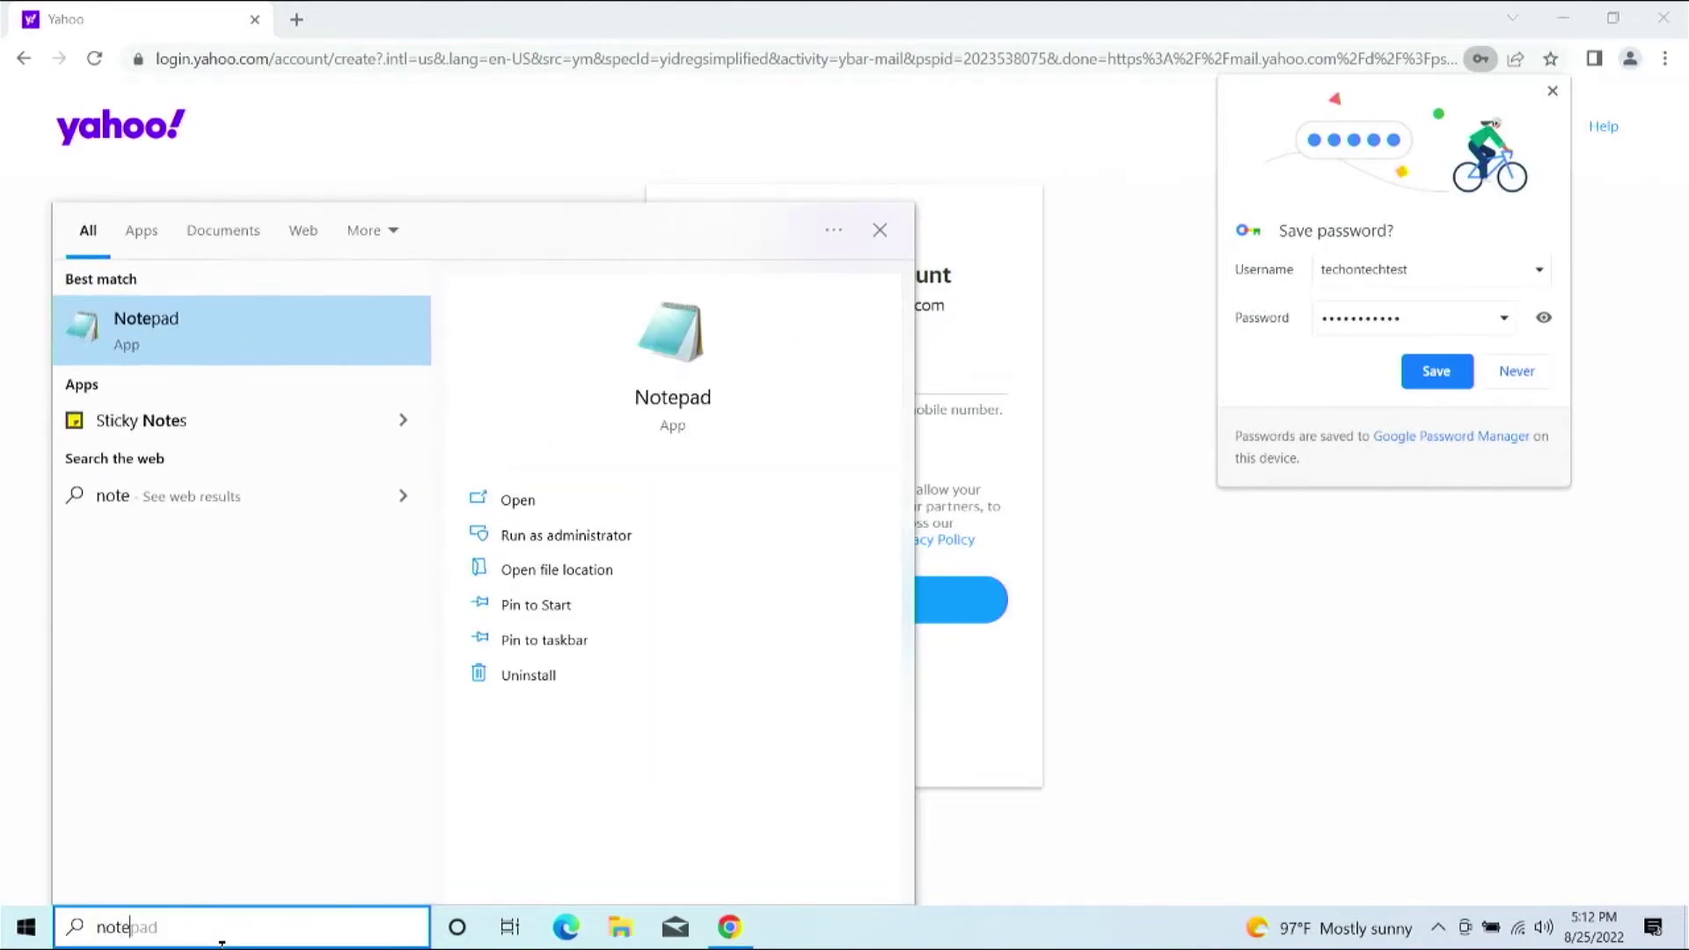
pyautogui.press('Return')
pyautogui.hotkey('ctrl', 'v')
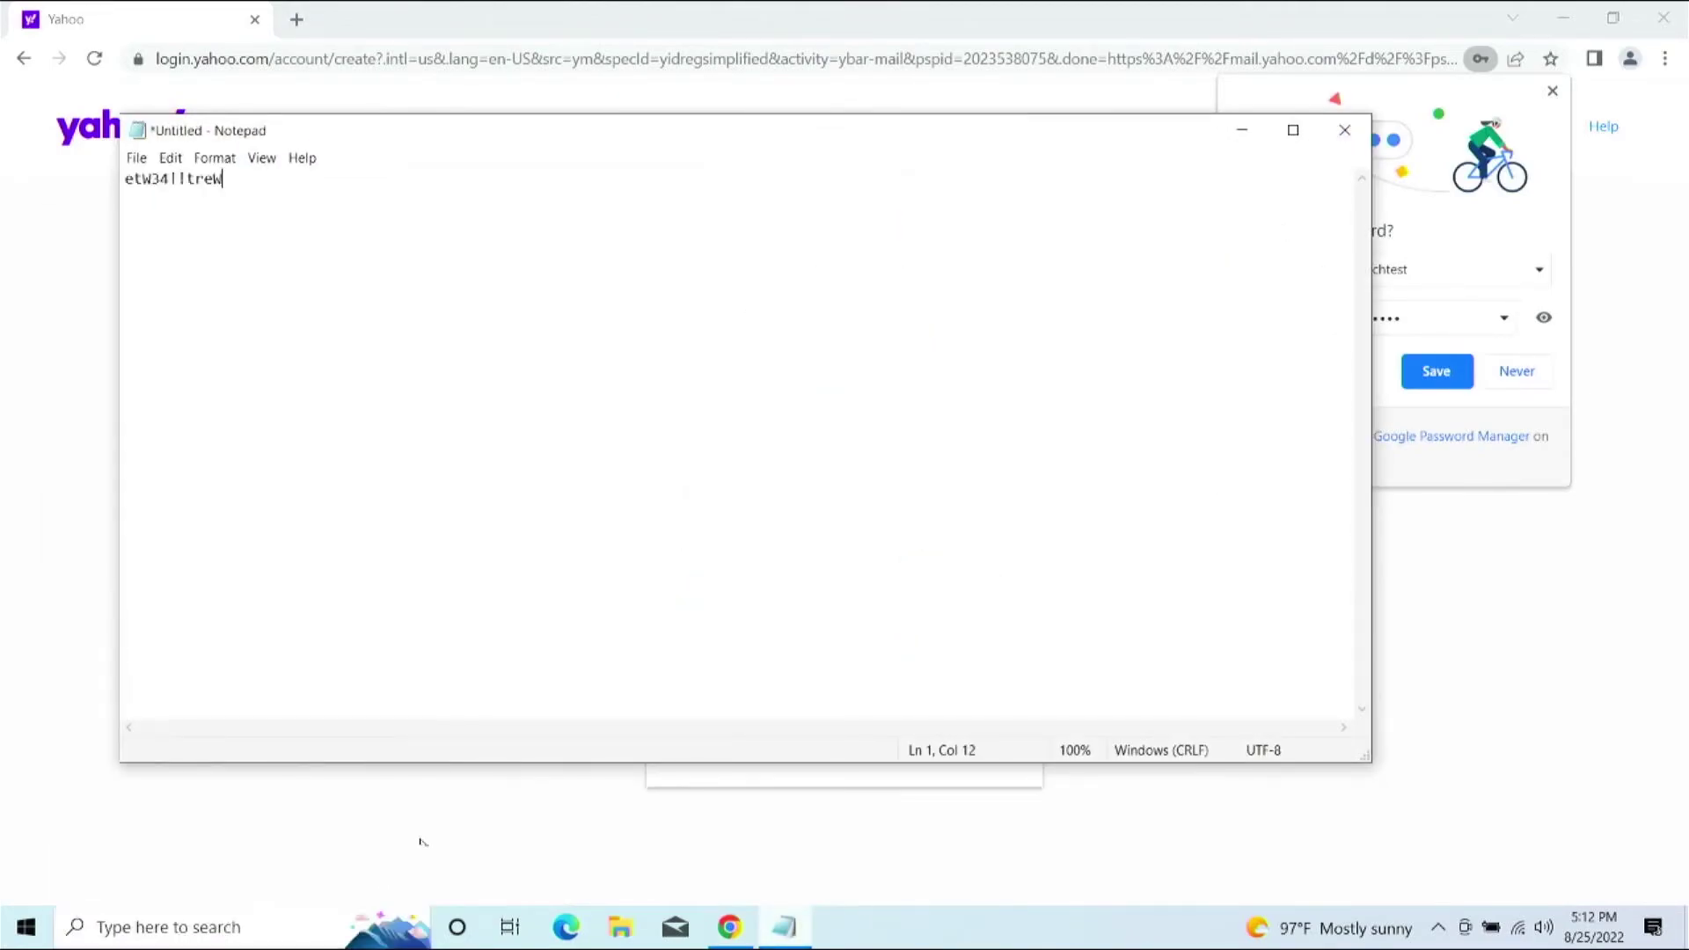
pyautogui.click(1241, 131)
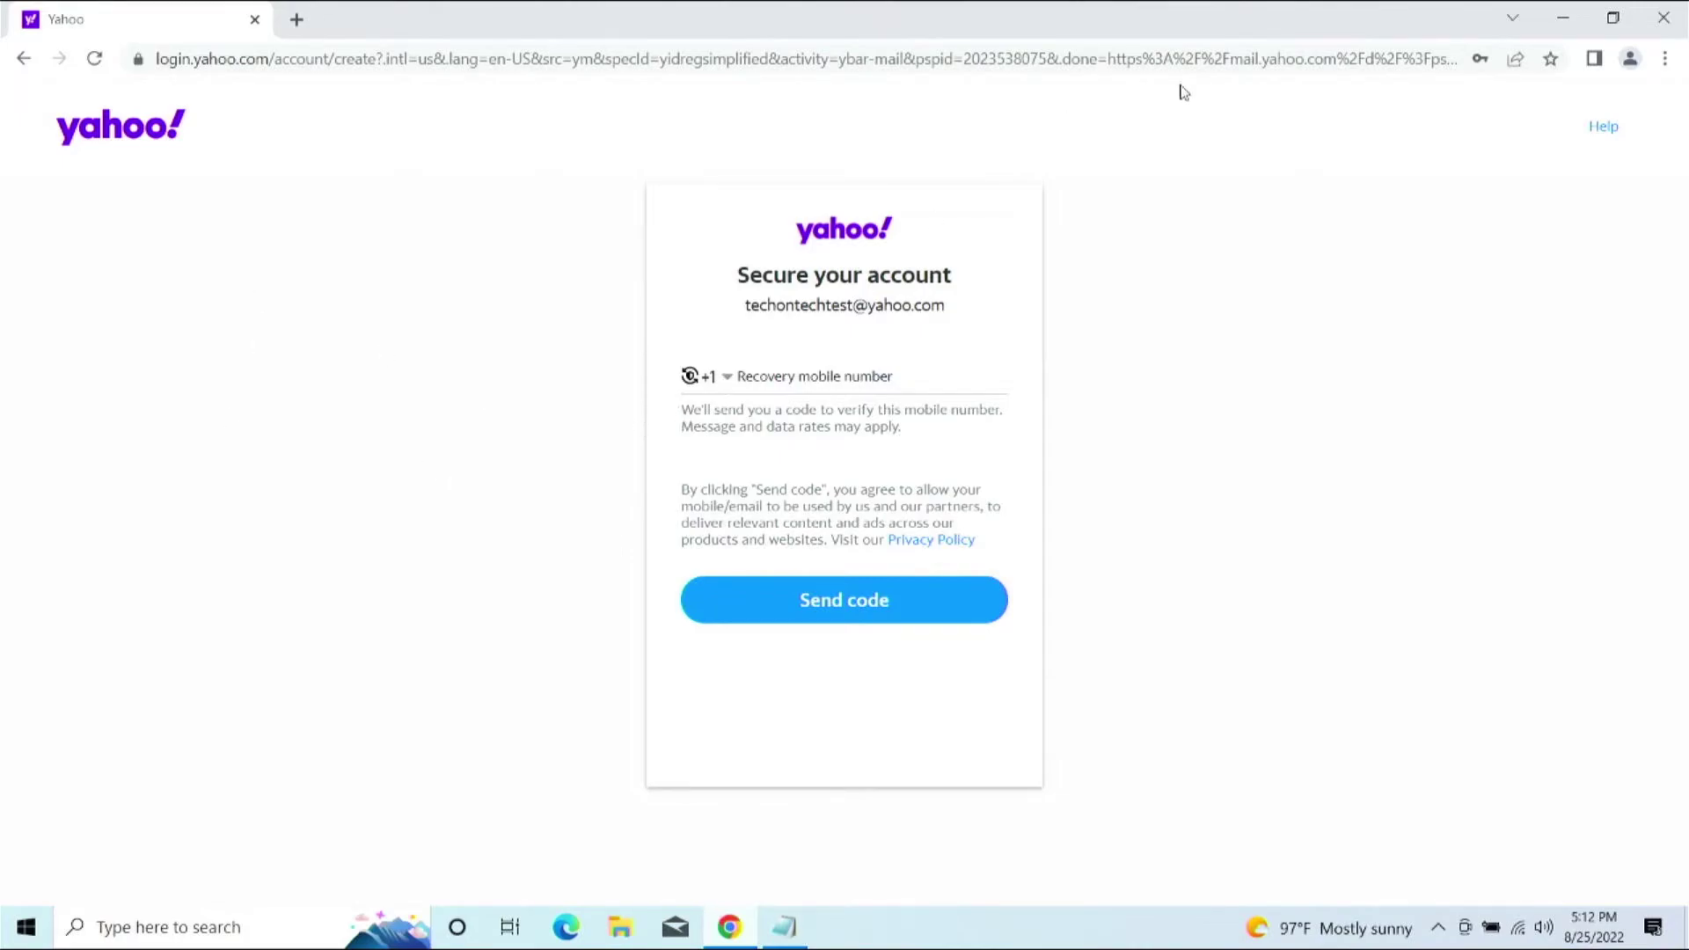
# - Leave the recovery mobile number empty, continue past Secure your account, and finish with Done
pyautogui.click(821, 366)
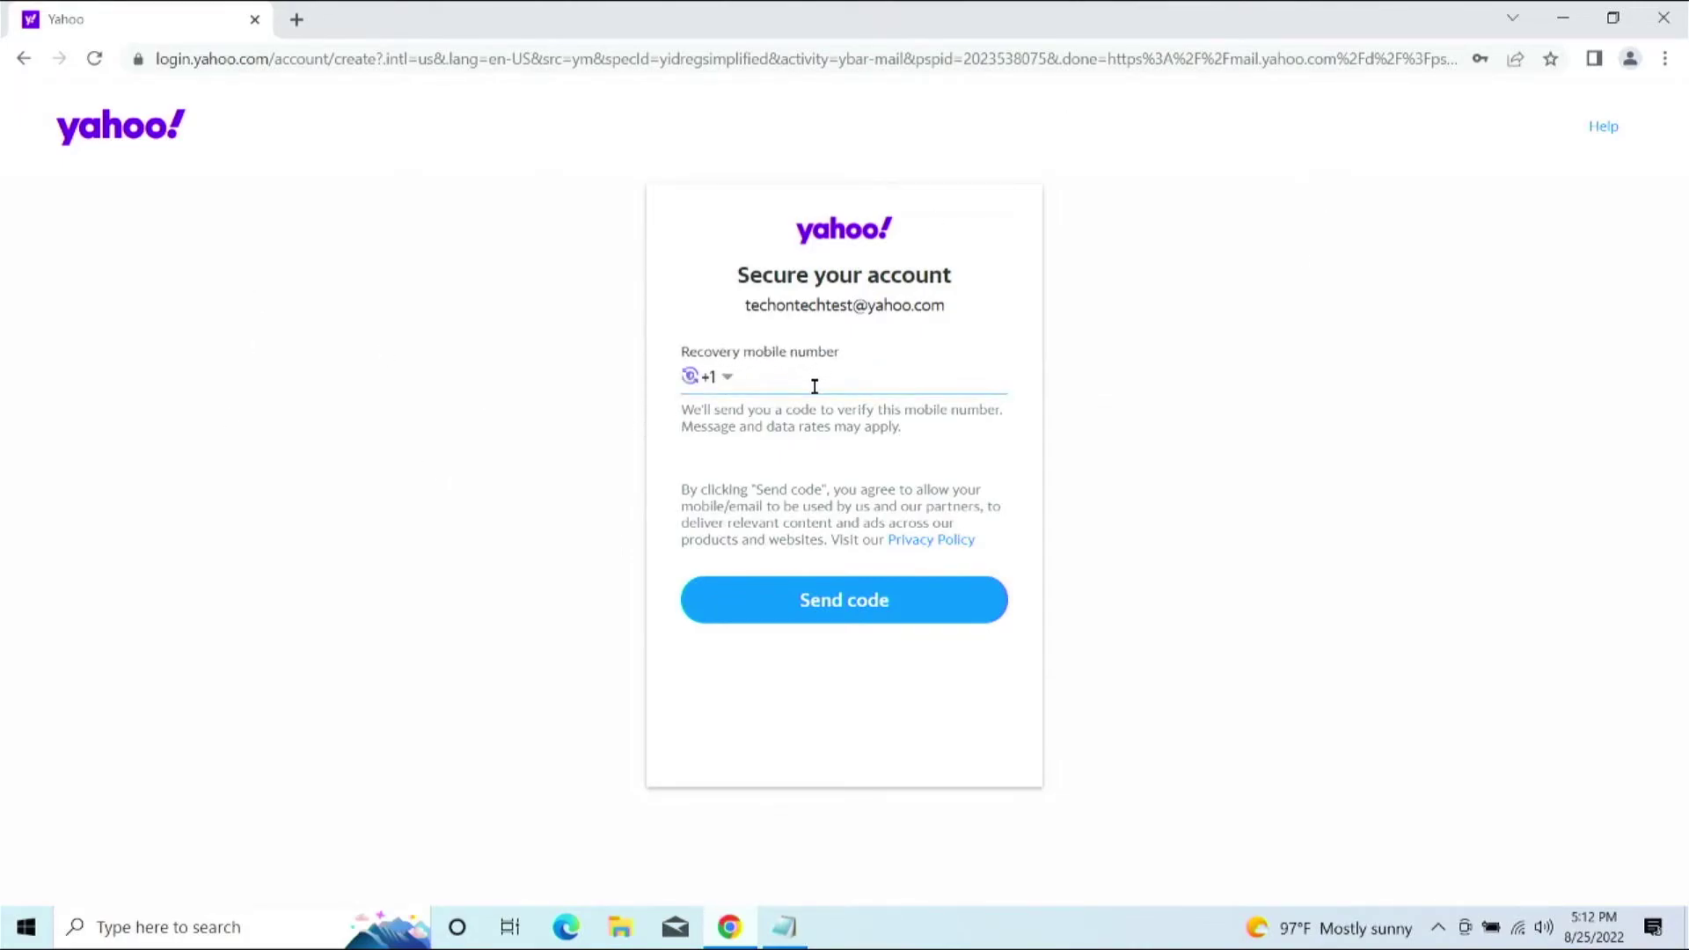
pyautogui.click(545, 404)
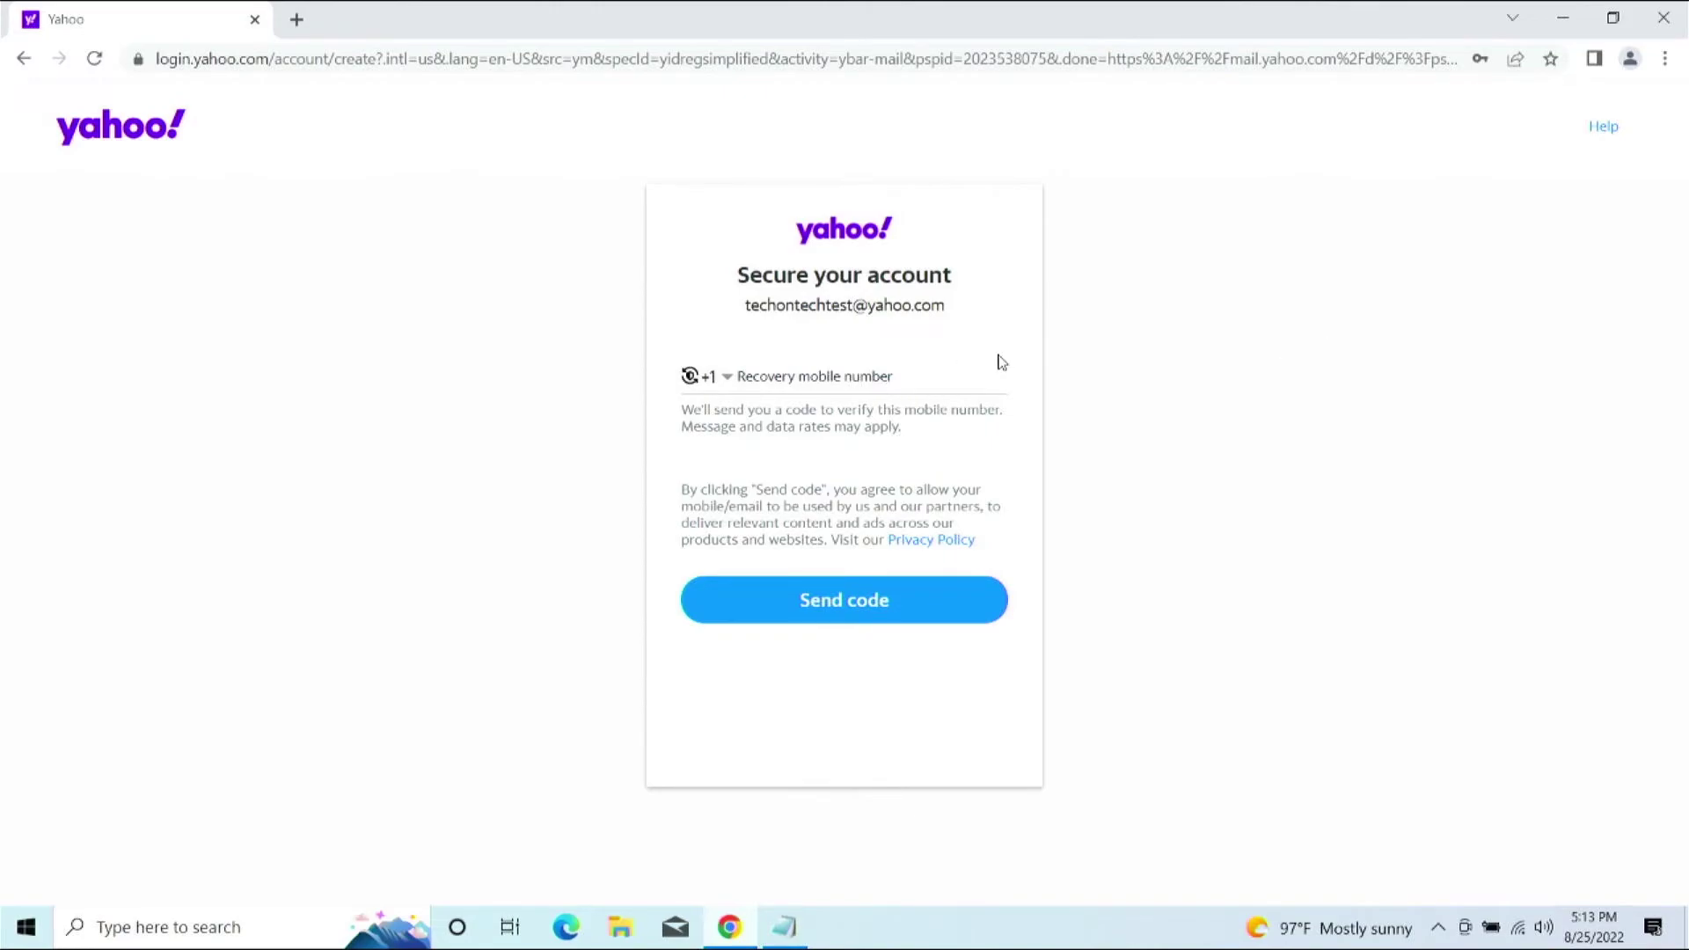
pyautogui.click(814, 607)
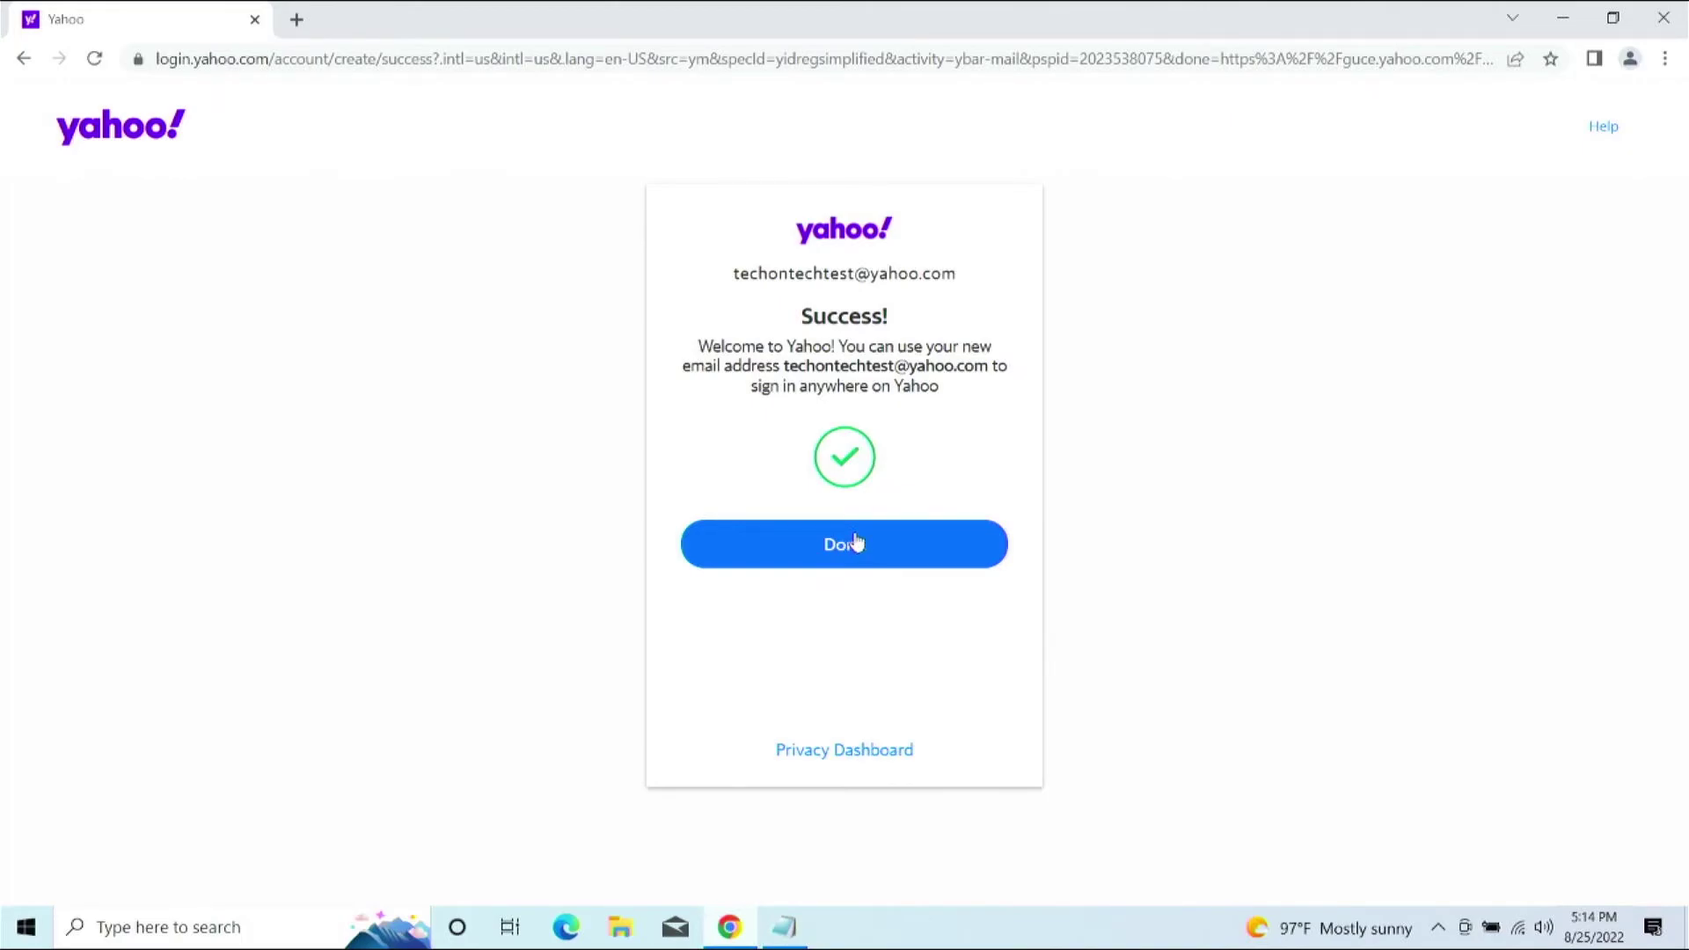
pyautogui.click(855, 541)
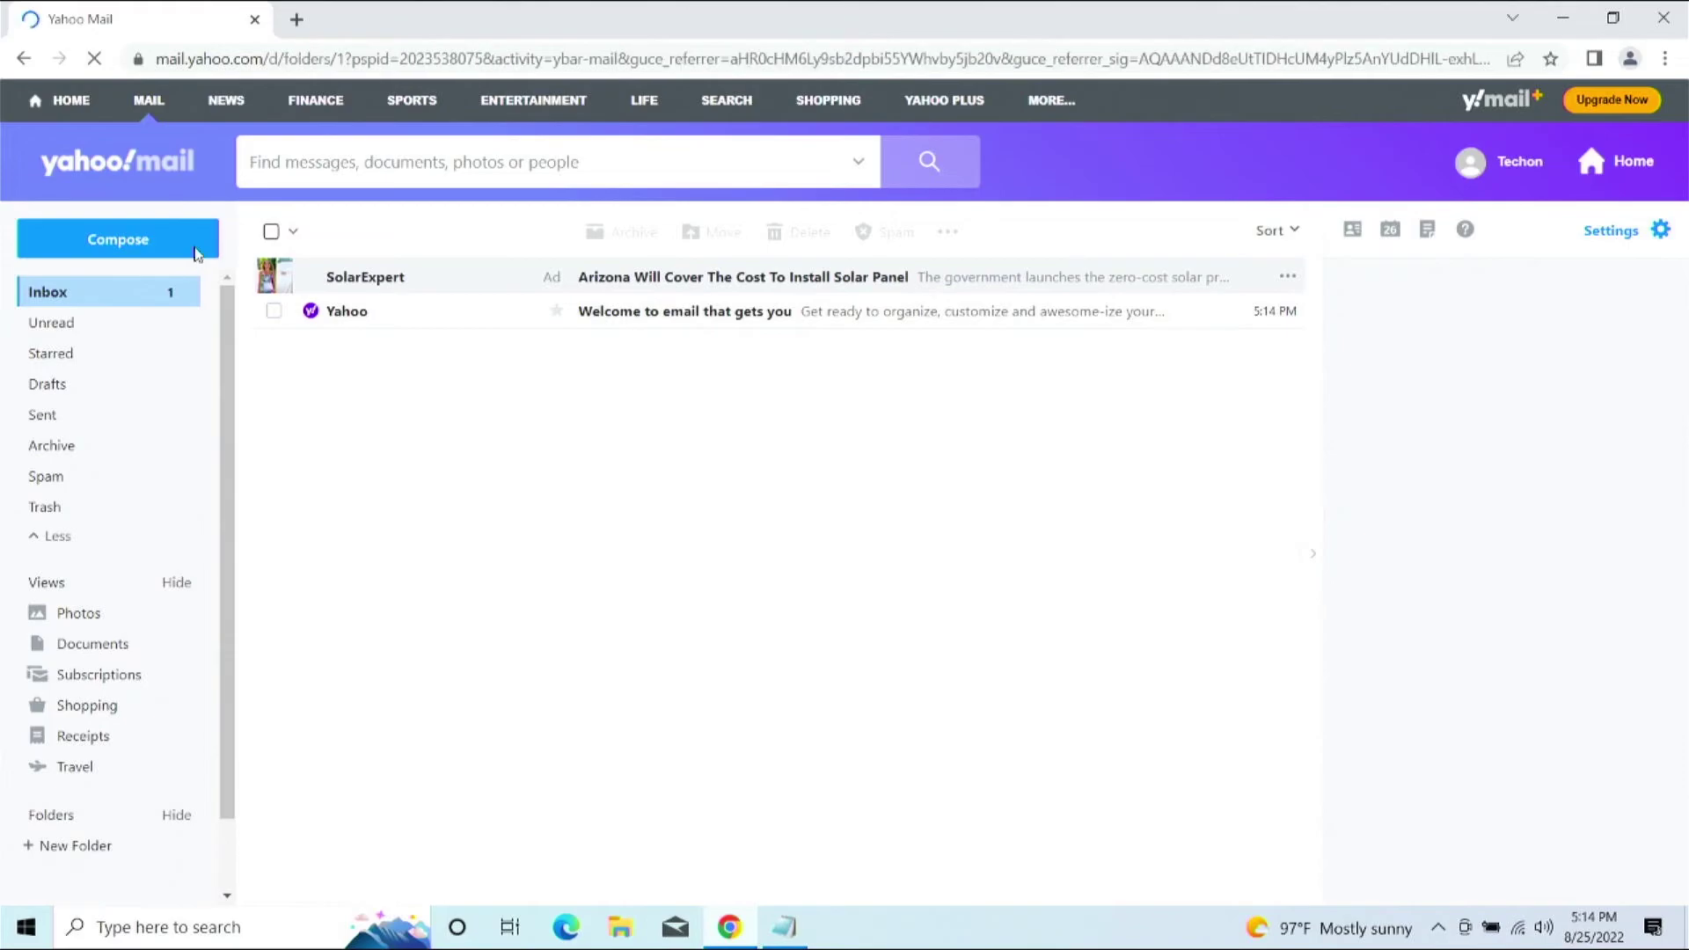
# - Open a compose window, dismiss the inbox customization tip, and return to the inbox
pyautogui.click(71, 247)
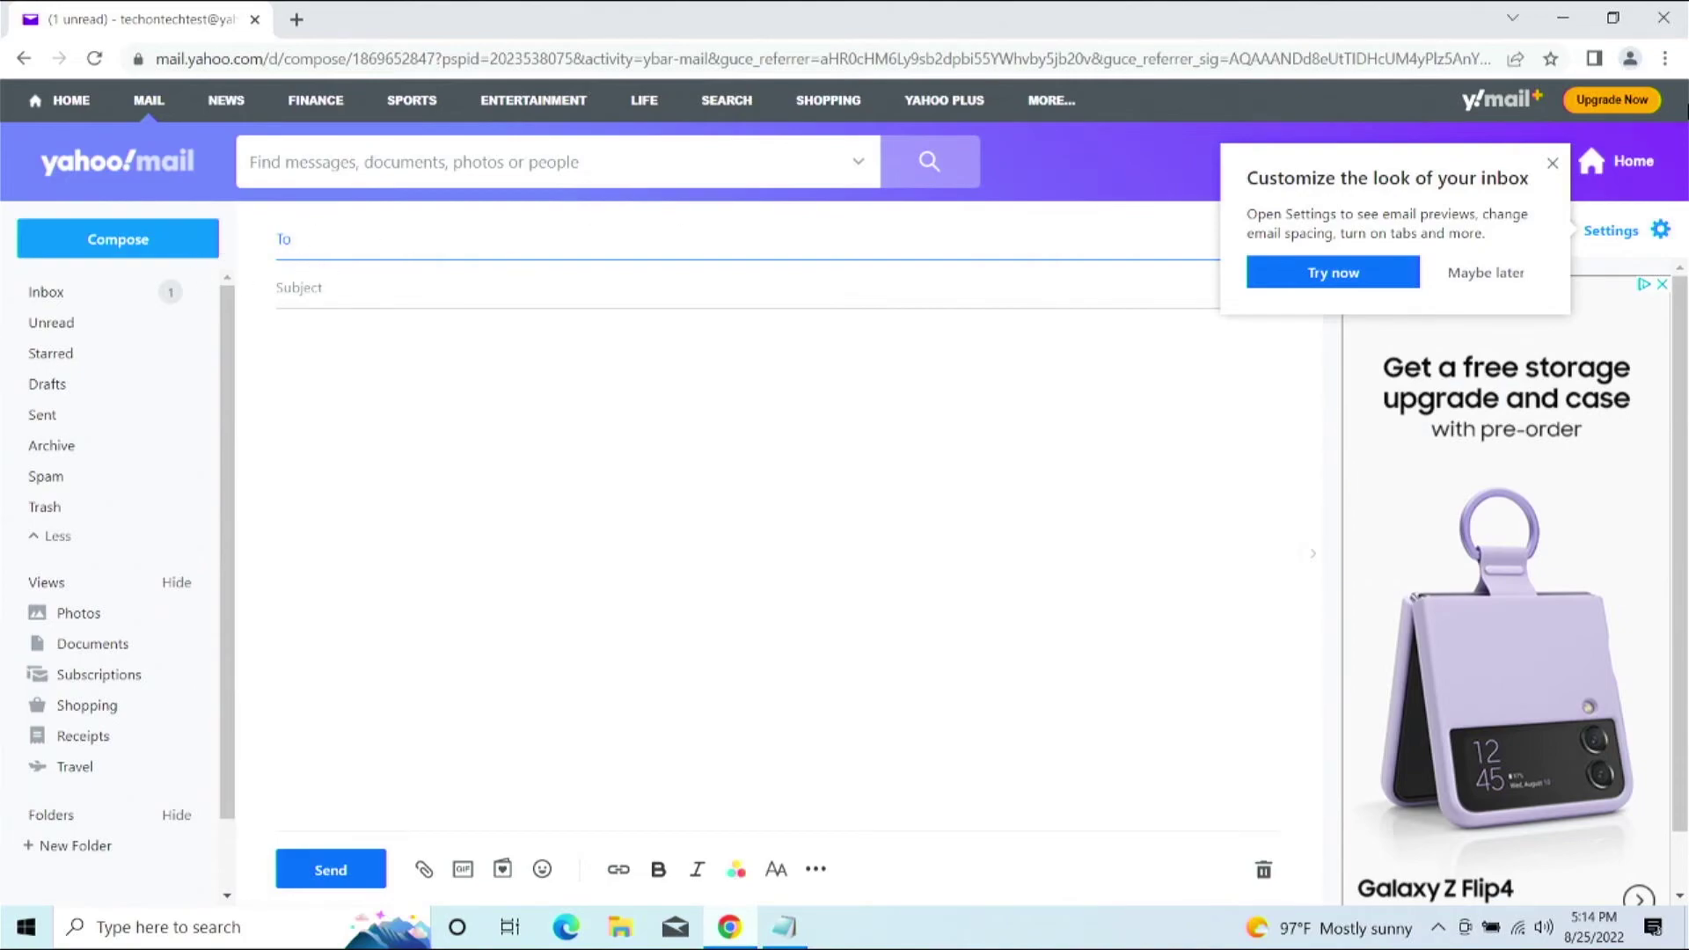
pyautogui.click(1021, 423)
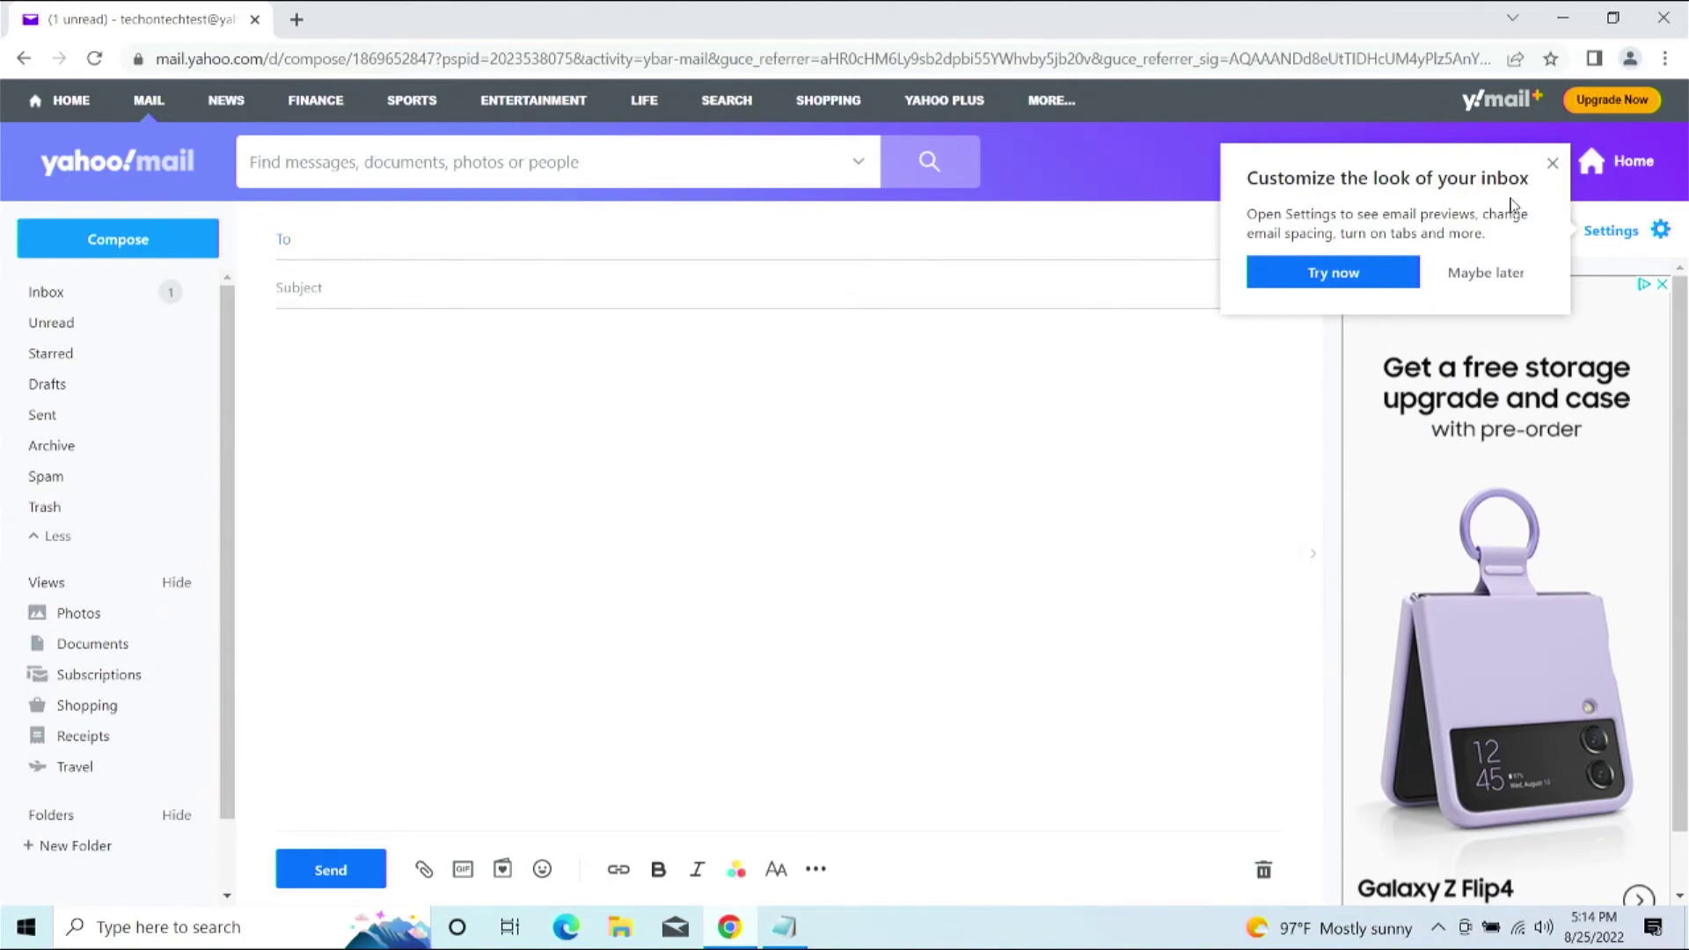
pyautogui.click(1549, 163)
pyautogui.moveTo(1513, 163)
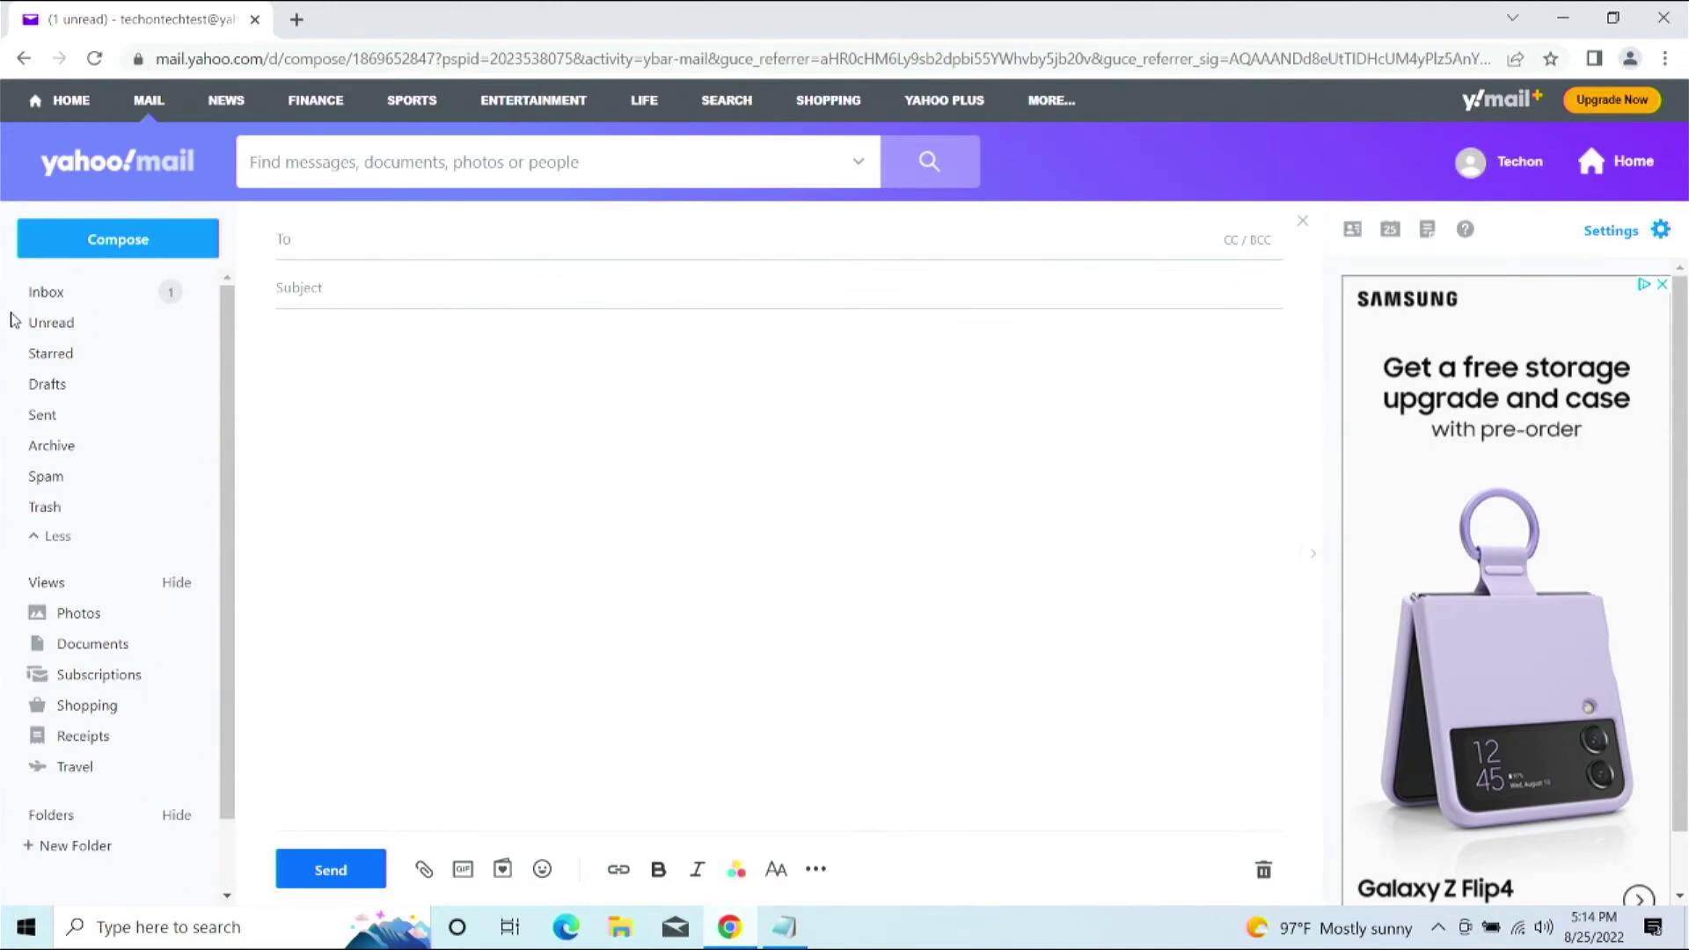
pyautogui.click(74, 295)
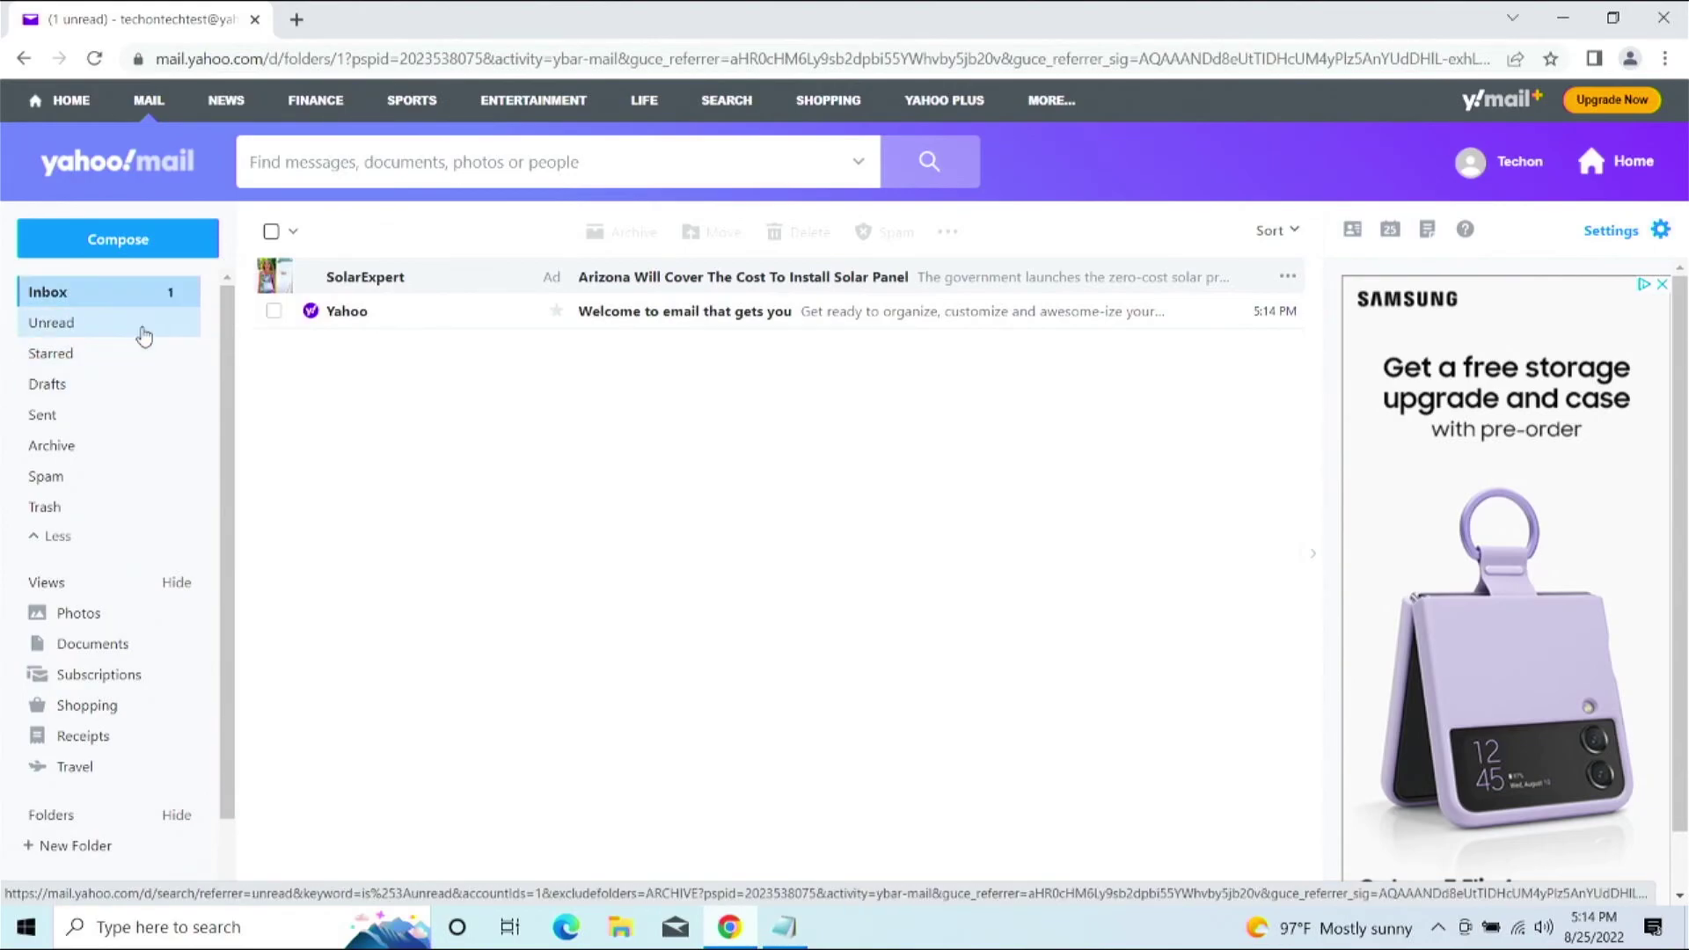
# - Start a fresh blank email draft and place the cursor in its body
pyautogui.click(132, 238)
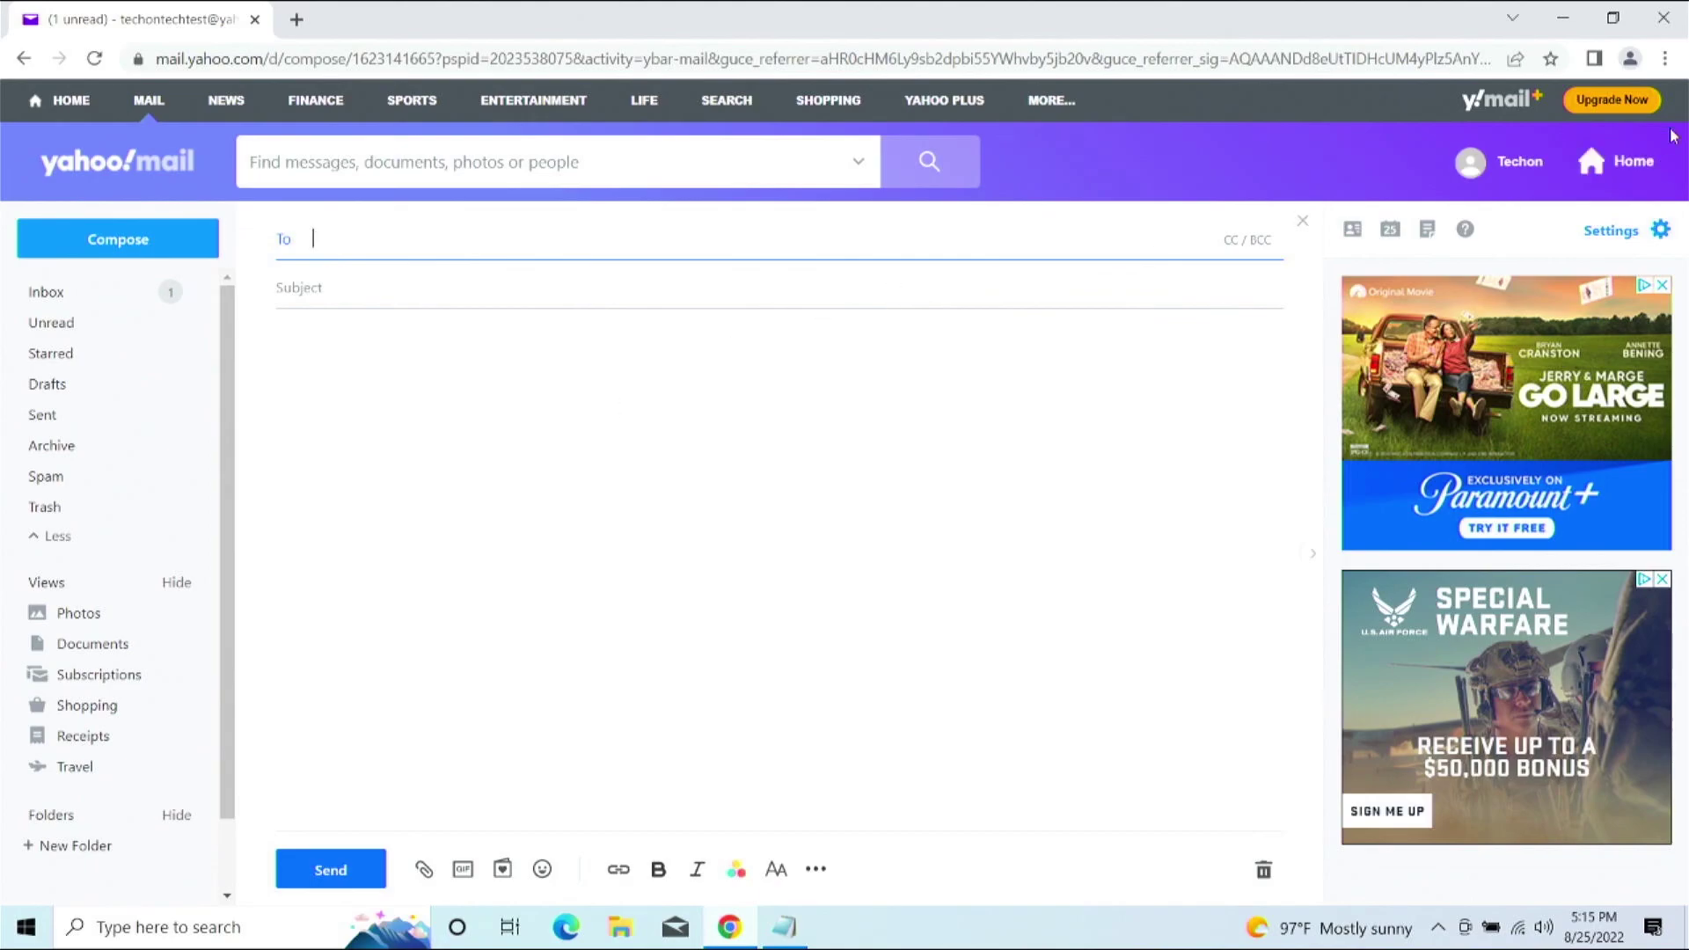
pyautogui.click(1519, 169)
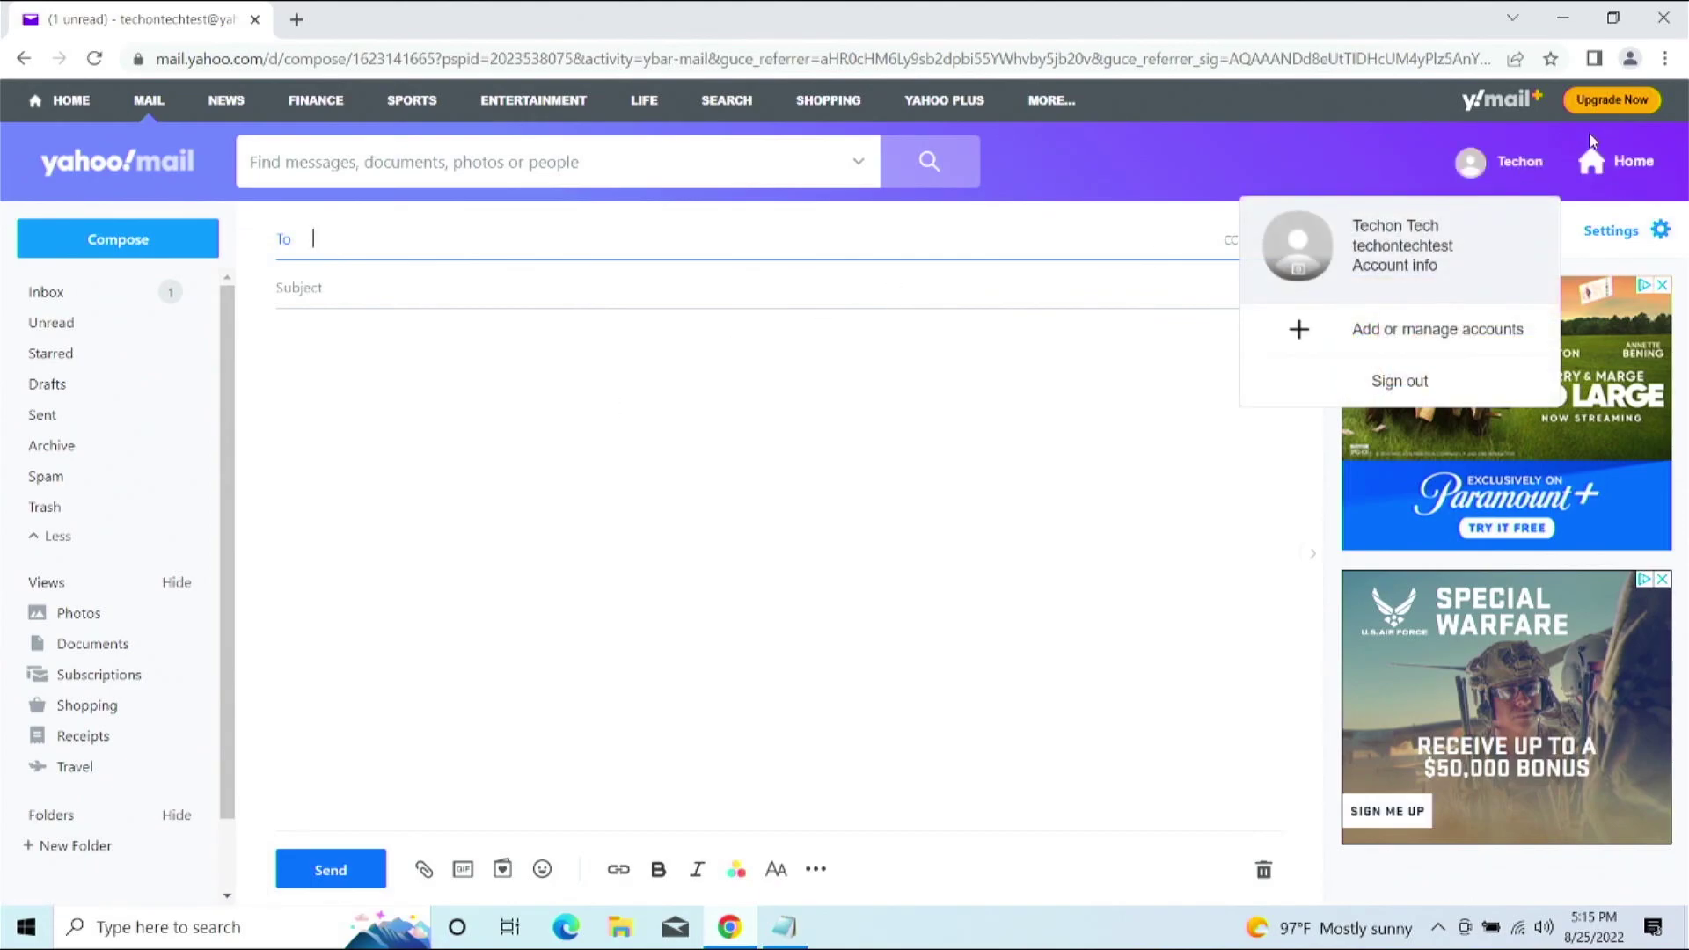
pyautogui.moveTo(1487, 167)
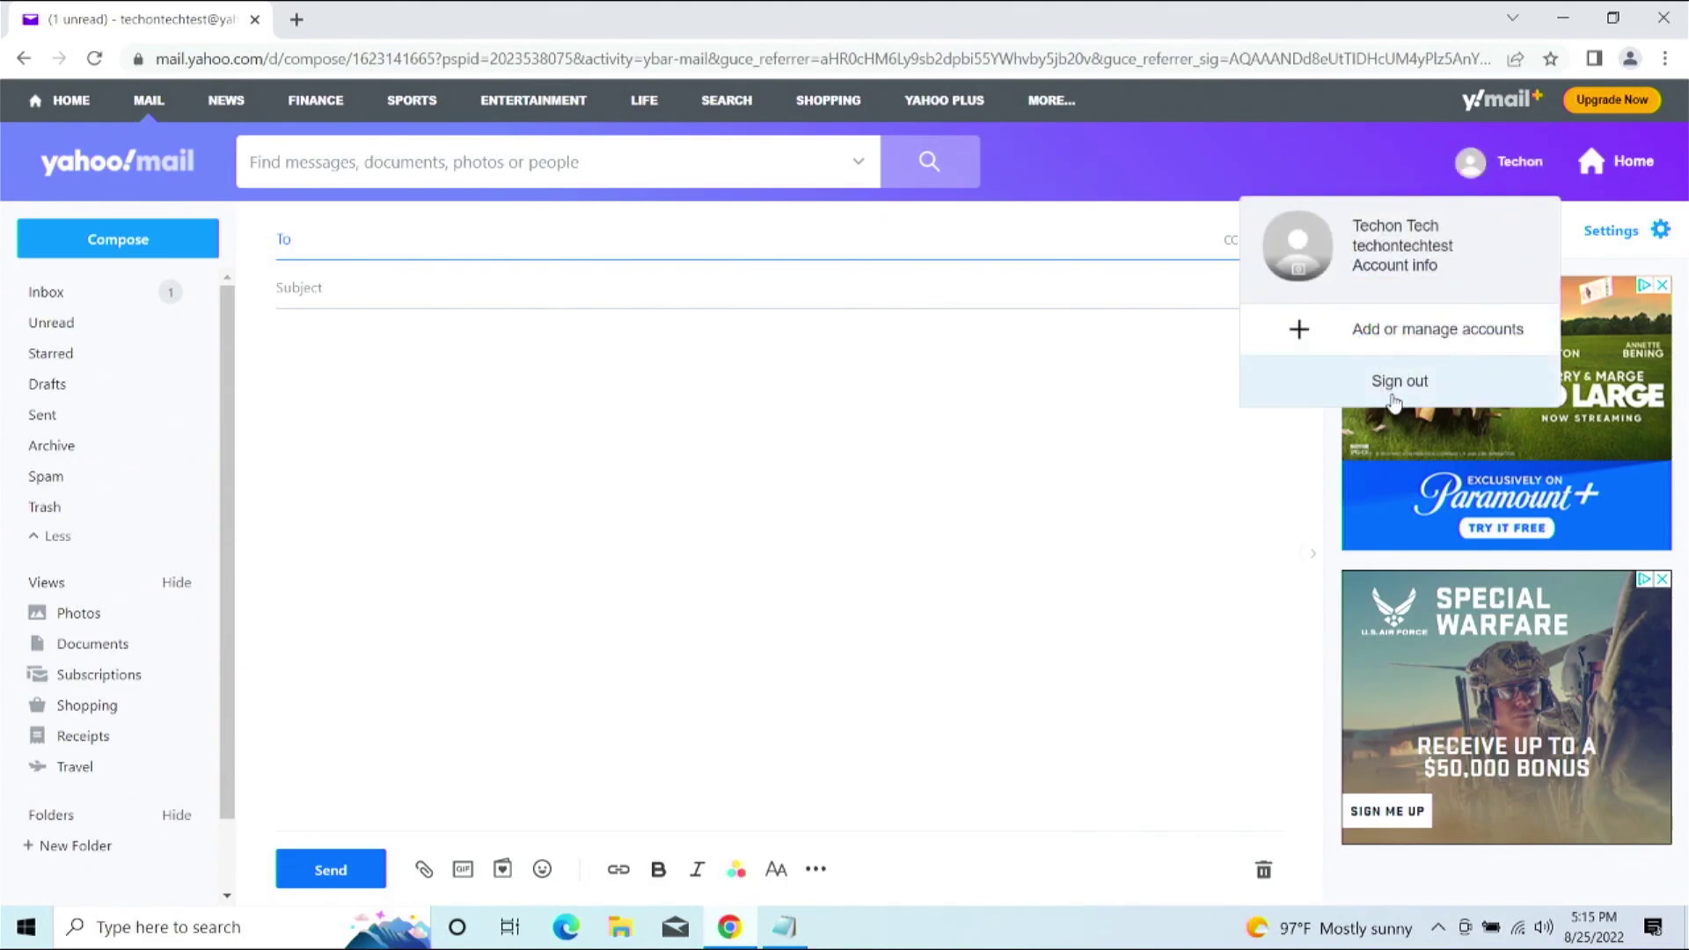
pyautogui.click(1047, 571)
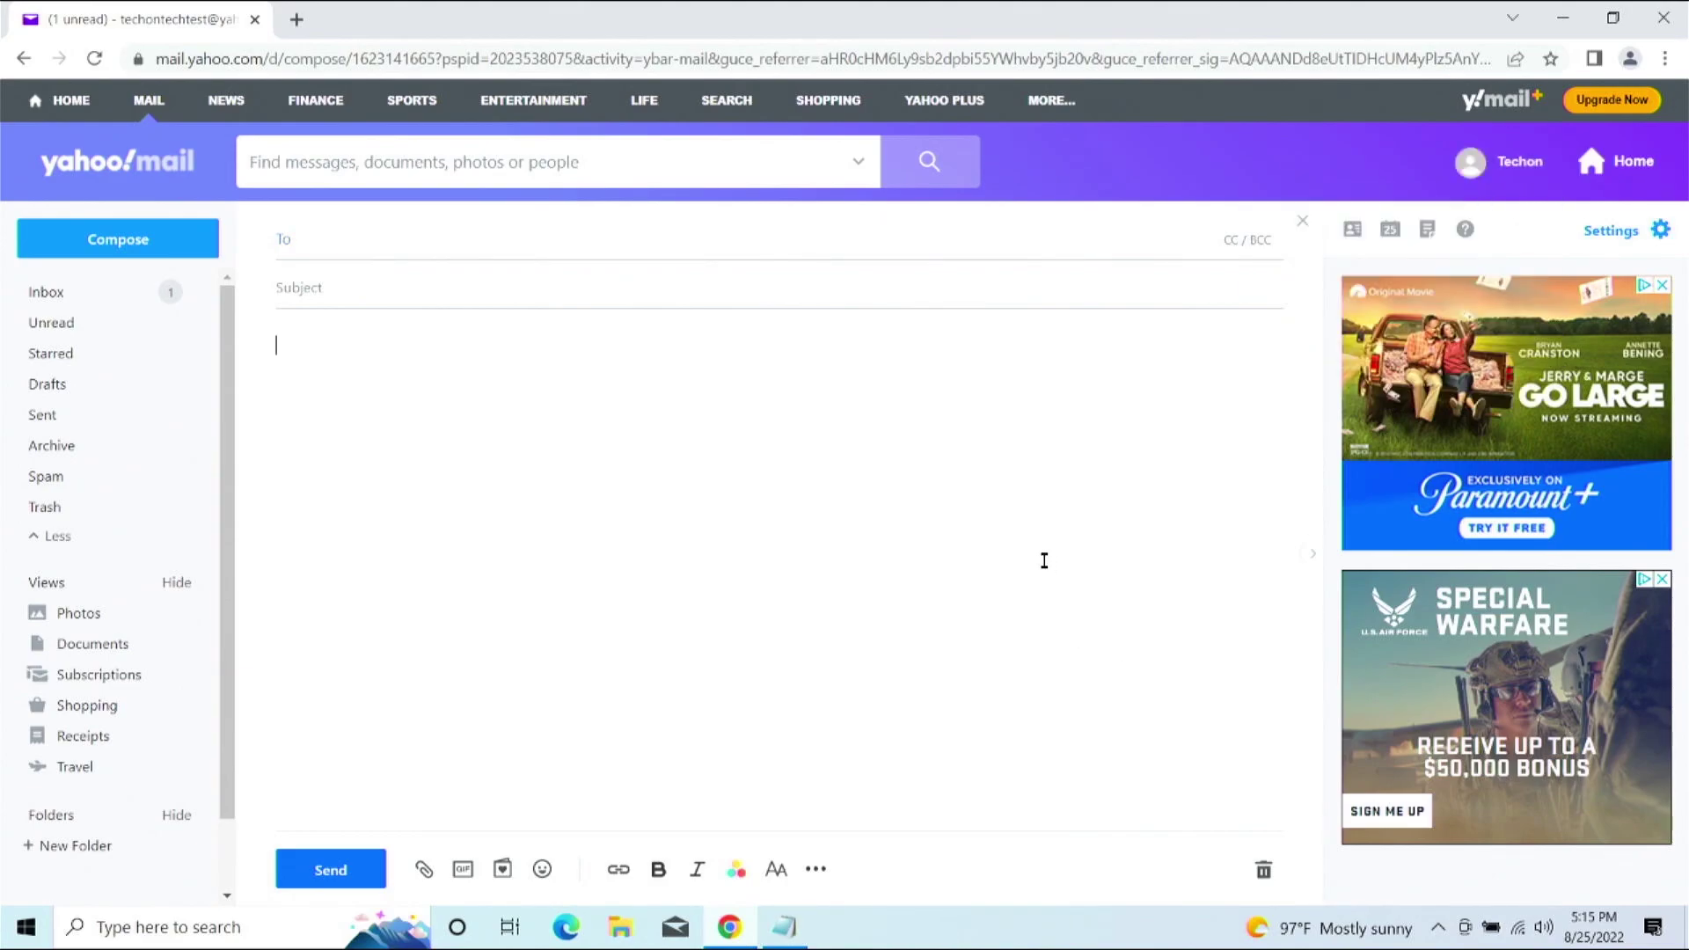